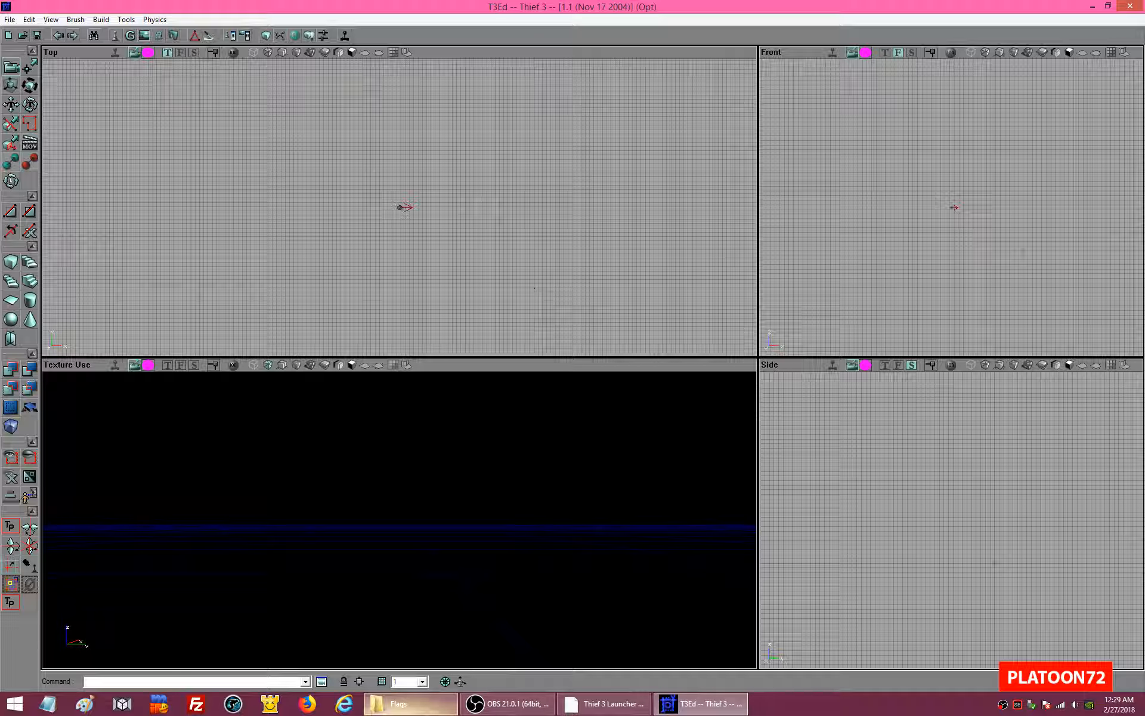
Step: Switch to the Flags folder window, open Flags.txt to view its list of flag names, and close it
left_click(394, 704)
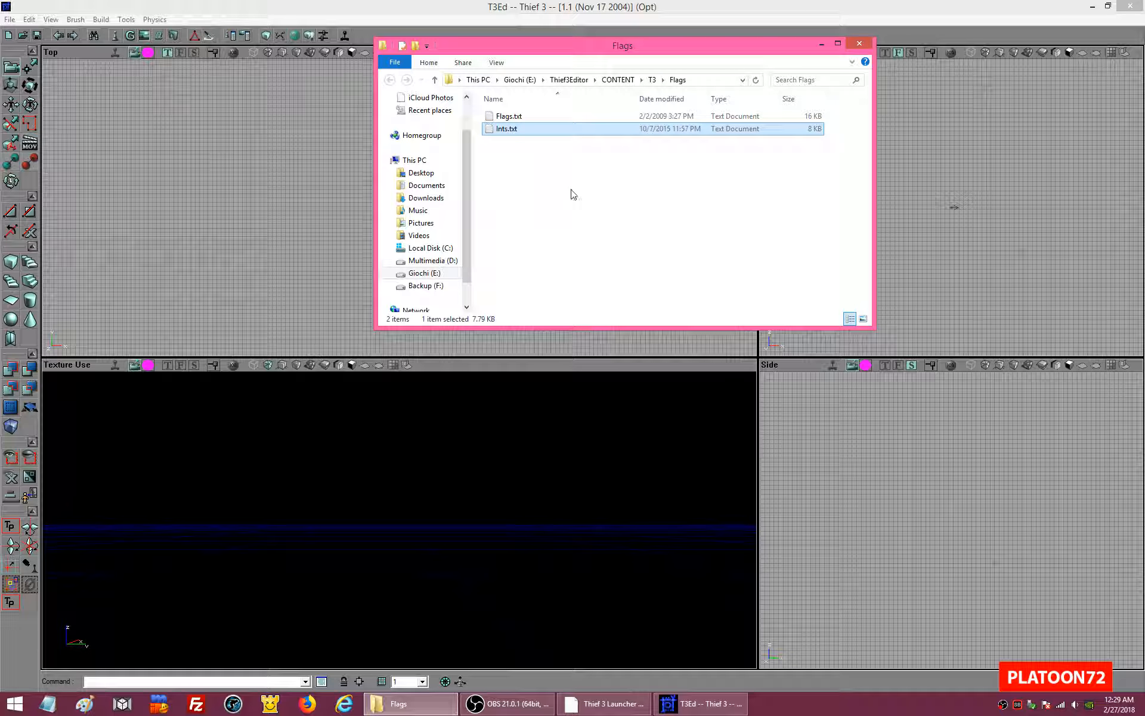
left_click(514, 118)
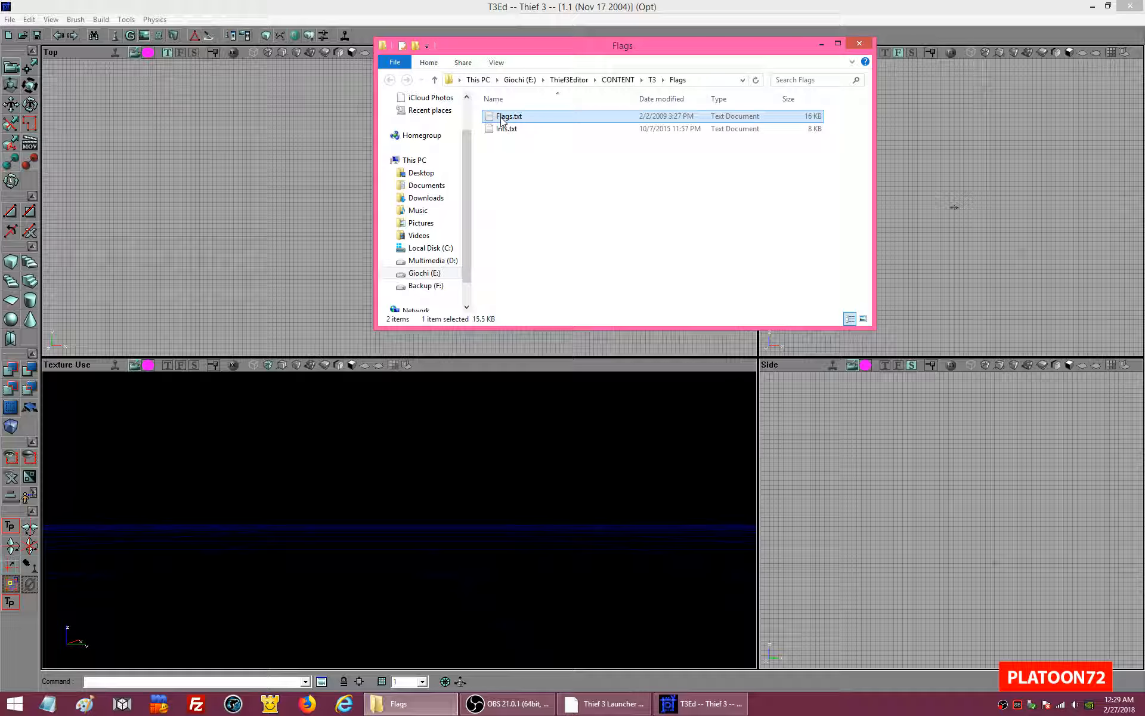
double_click(504, 118)
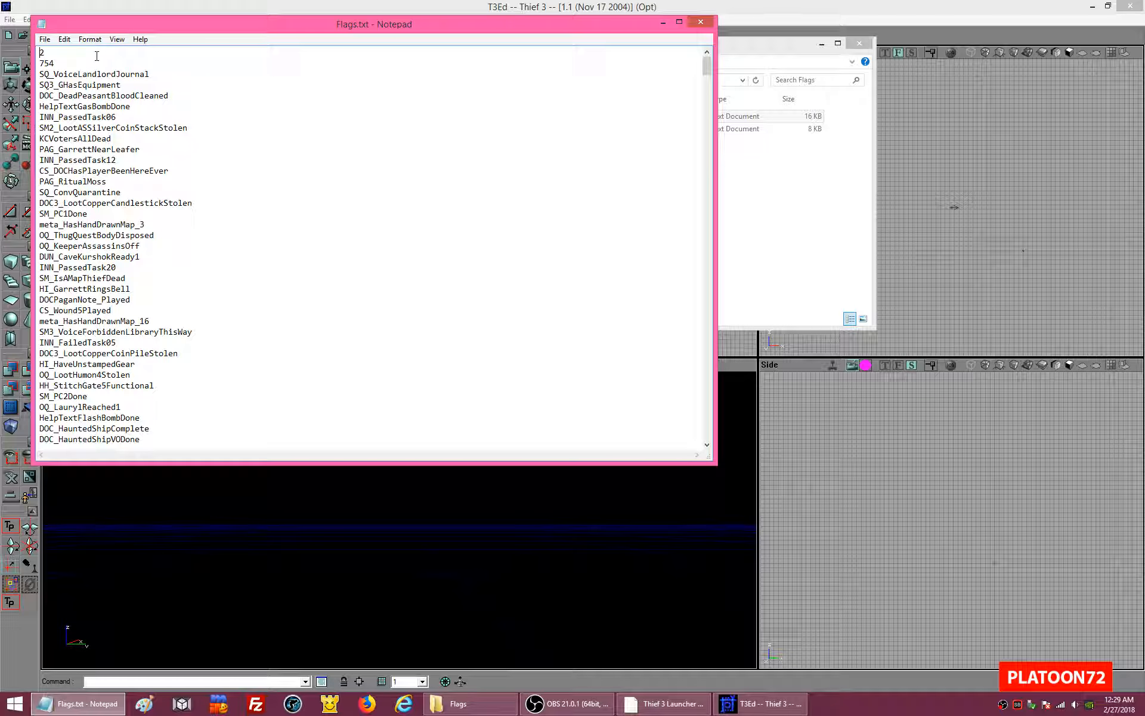
left_click_drag(420, 24, 688, 182)
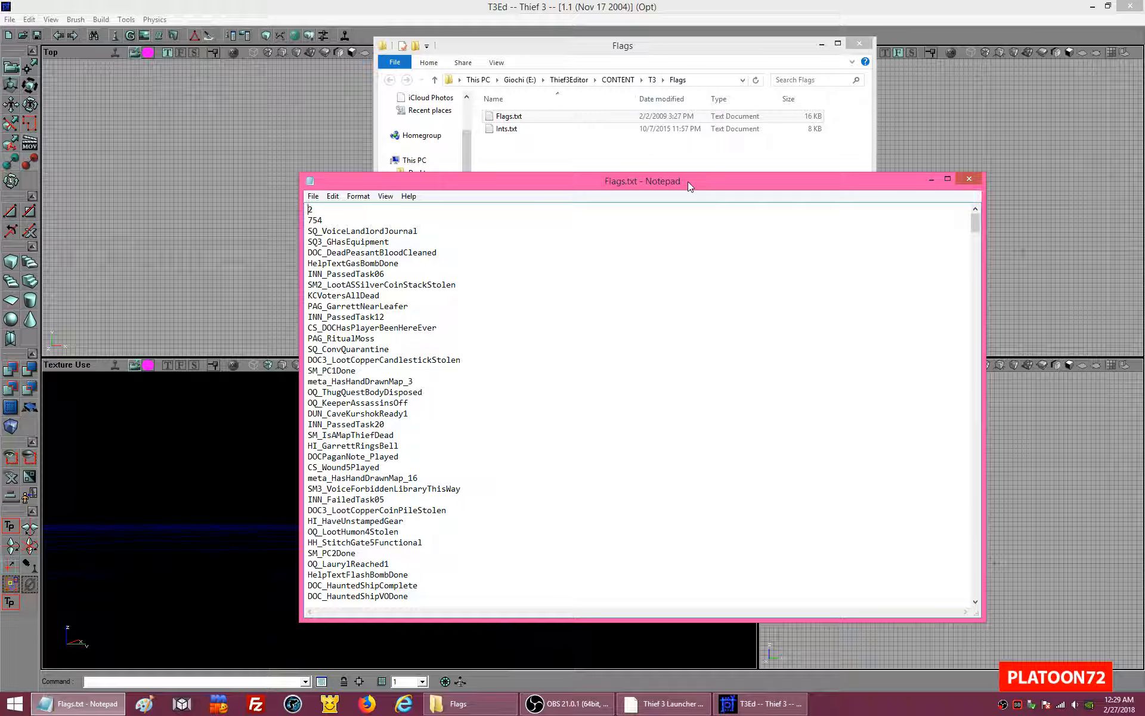
left_click(968, 179)
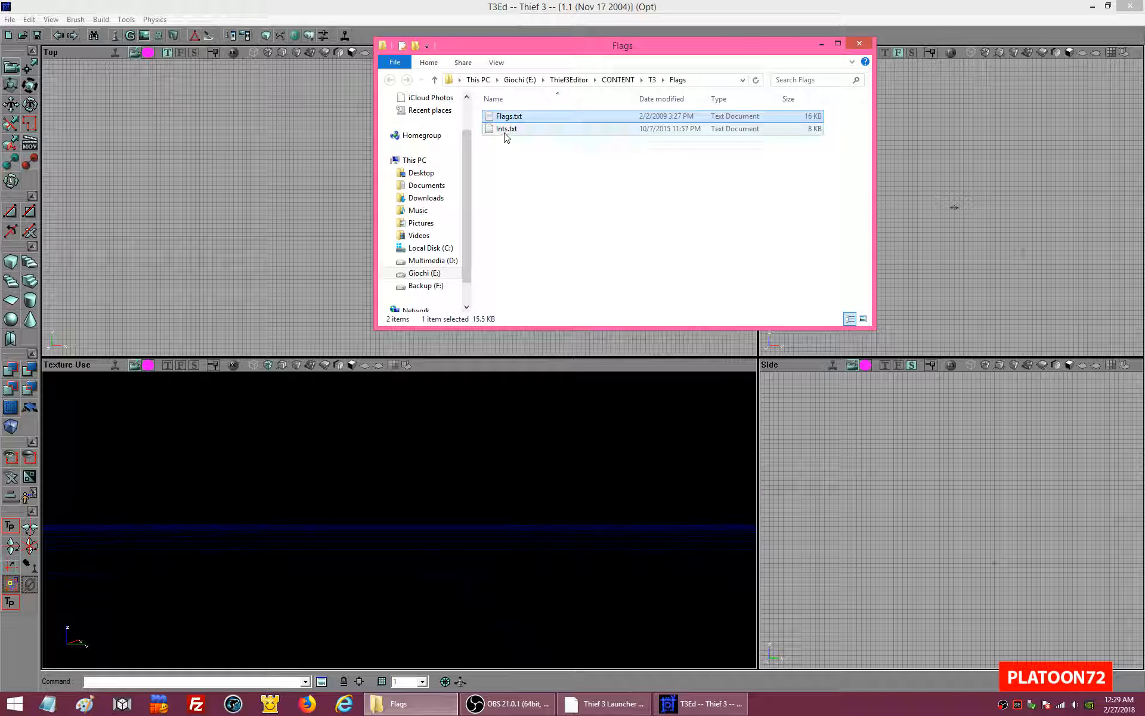
Step: Open Ints.txt from the Flags folder and look through its list of integer variables
left_click(505, 132)
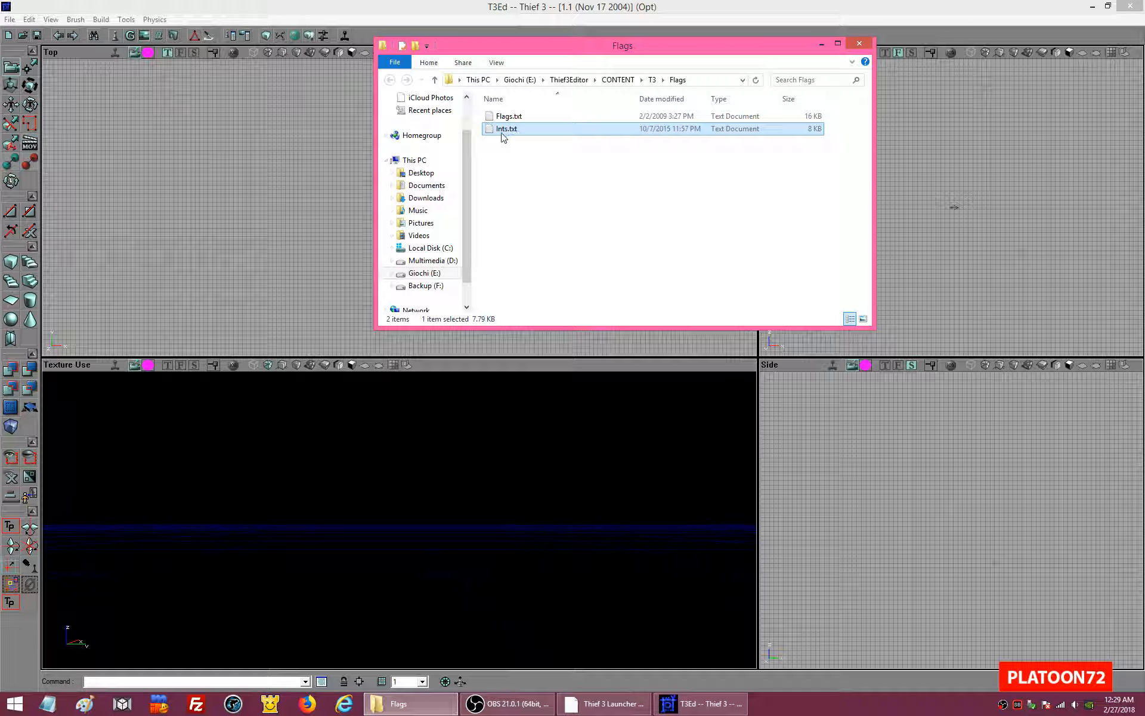
double_click(504, 130)
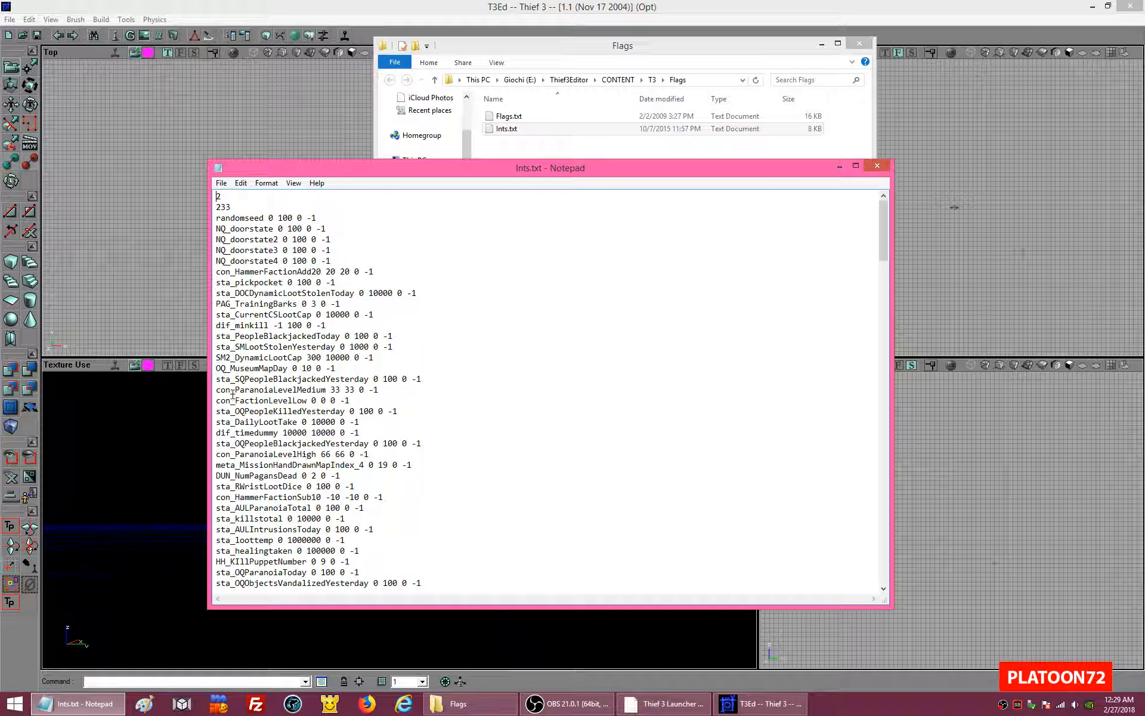
scroll(344, 487, "down", 18)
scroll(343, 488, "down", 14)
left_click_drag(881, 375, 885, 216)
Step: Add the line "loopingmovement 0 100 0 -1" above randomseed, reusing the parameters of the randomseed entry
left_click(246, 207)
key("Return")
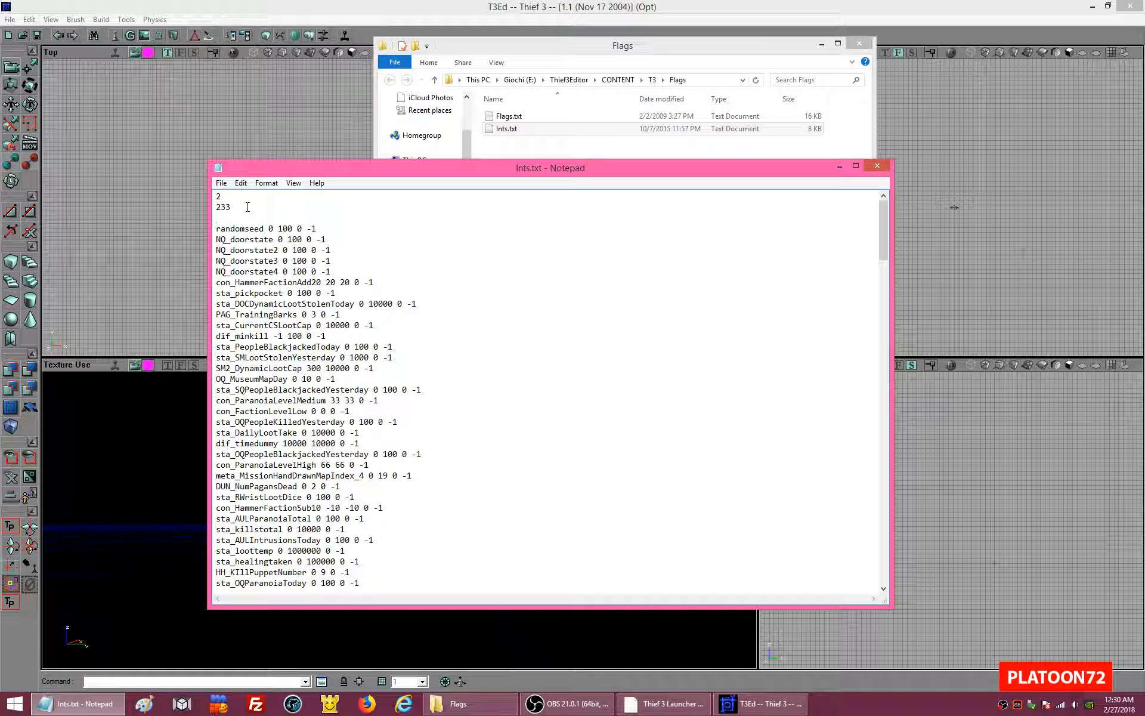
type("loopingmovement")
left_click_drag(264, 228, 320, 227)
key("ctrl+c")
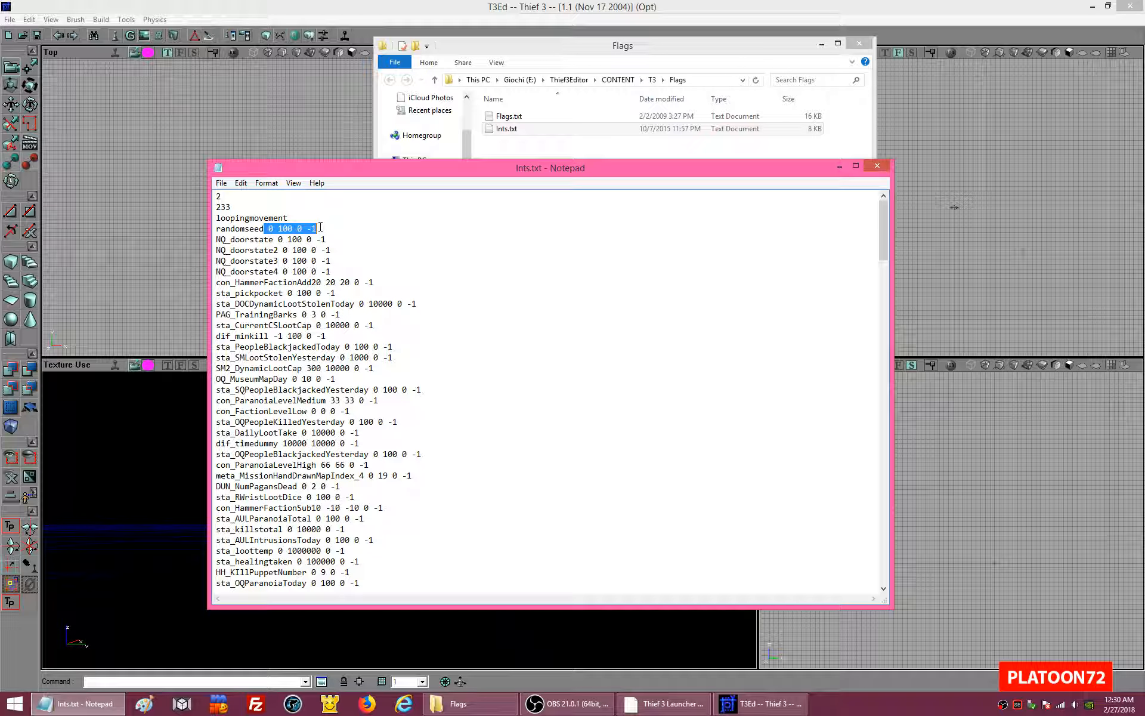
left_click(305, 217)
key("ctrl+v")
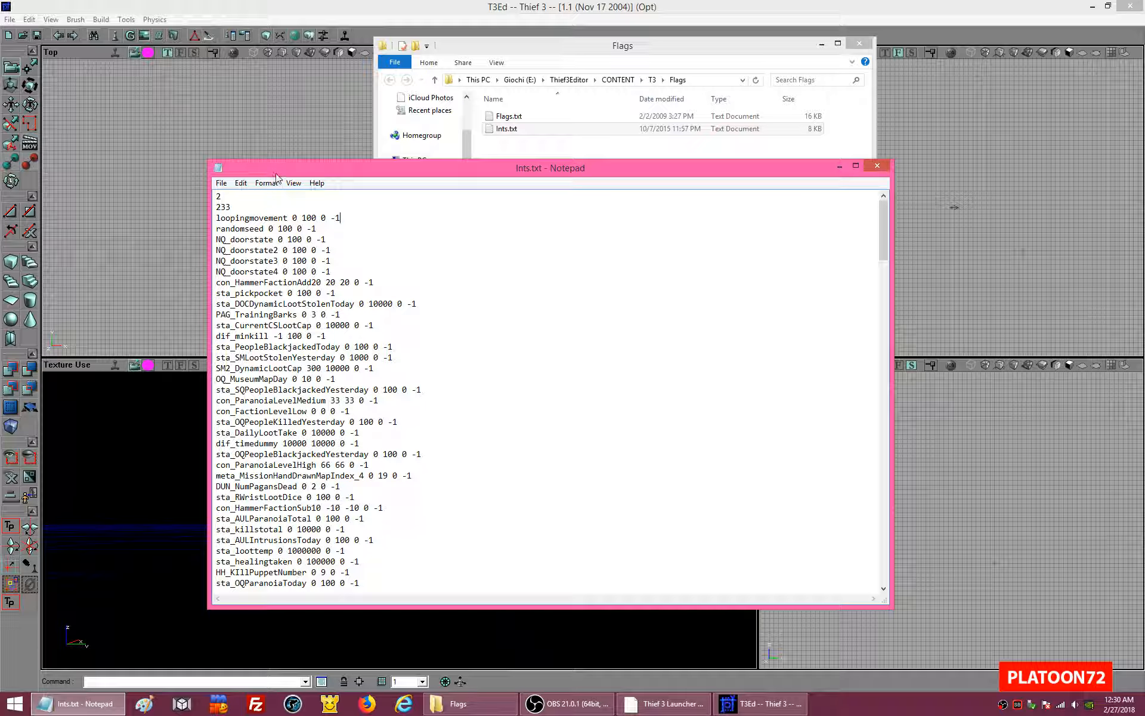
Step: Set the variable count on the second line to 234, then save and close Ints.txt
left_click_drag(275, 173, 301, 139)
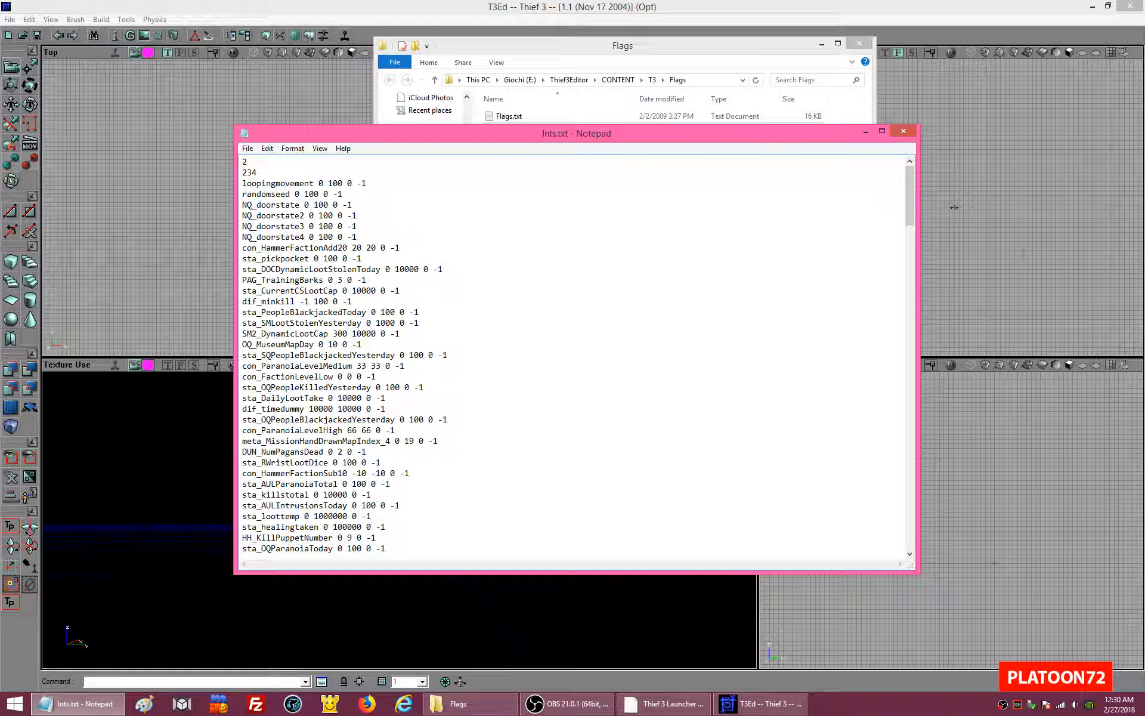
left_click(248, 148)
left_click(260, 184)
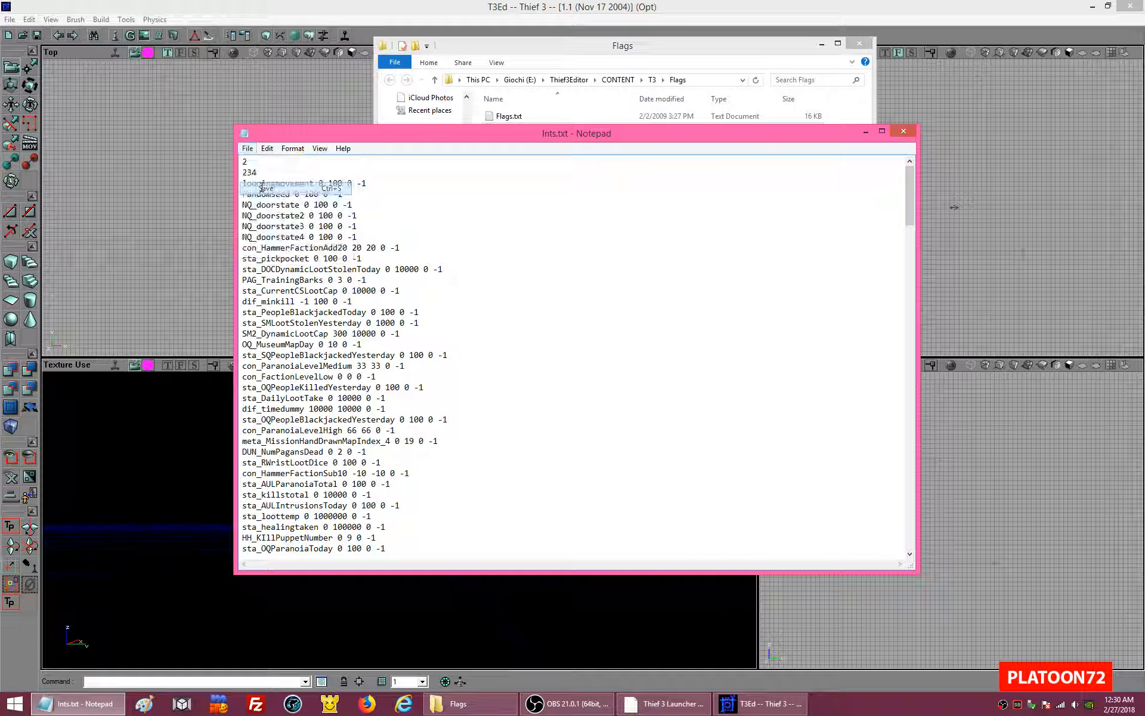
left_click(902, 130)
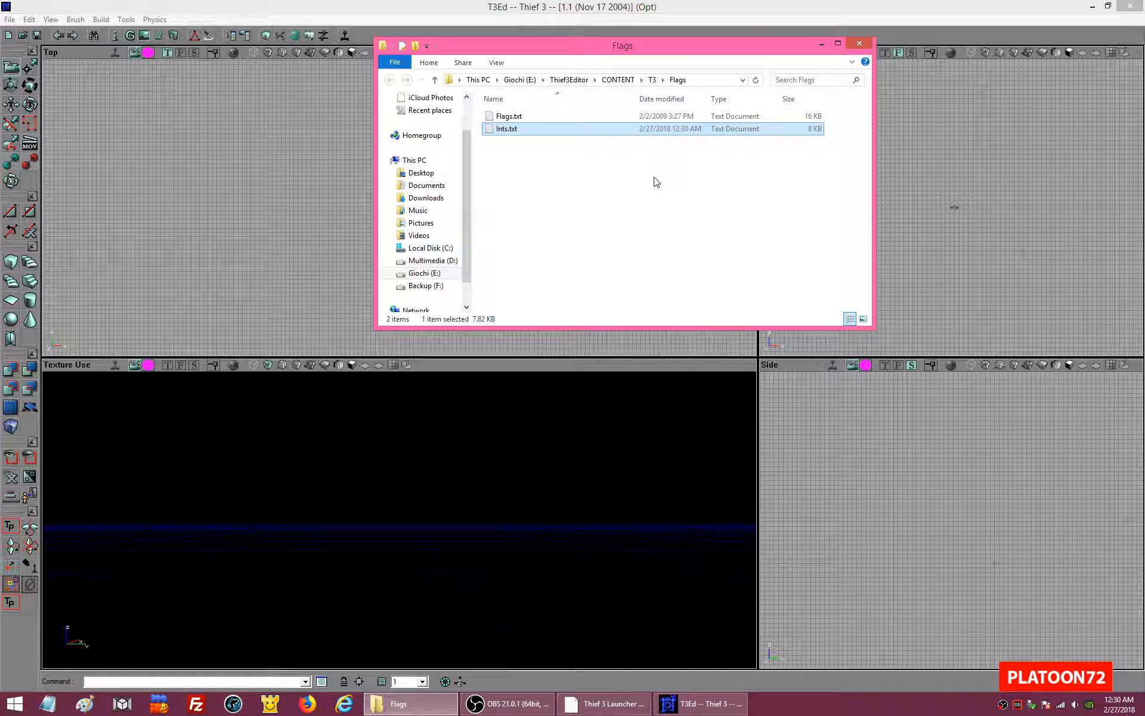
Step: Restart T3Ed through the Thief 3 Launcher and dismiss the Textures browser
left_click(1129, 8)
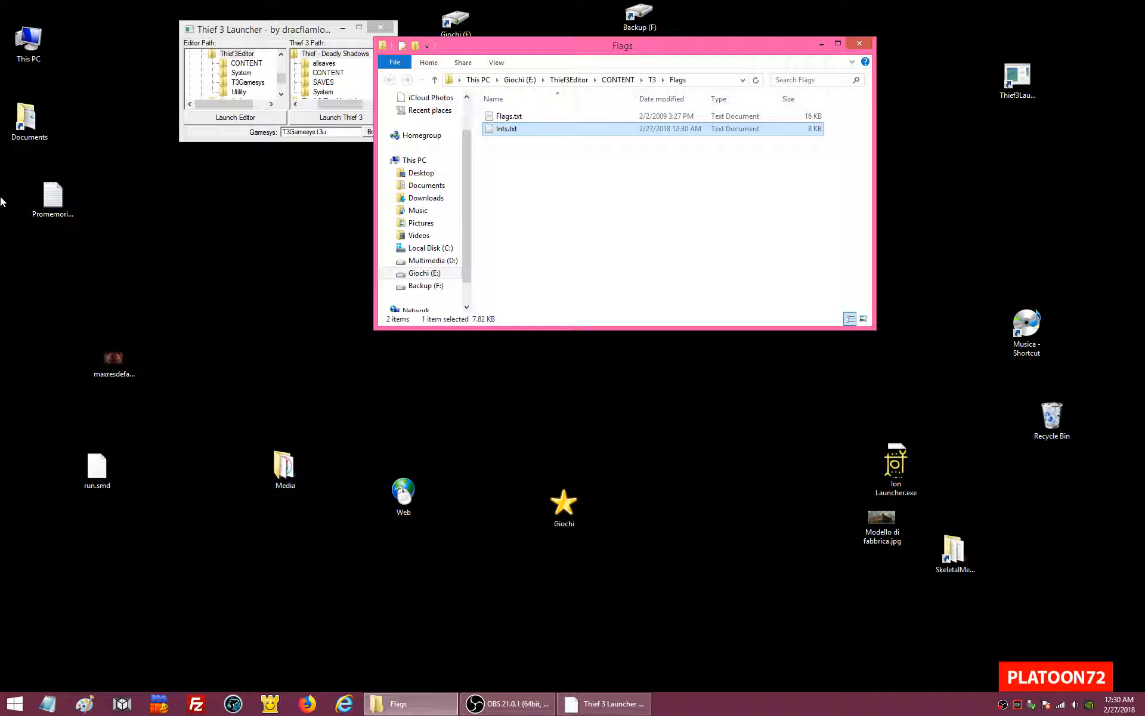
left_click(245, 119)
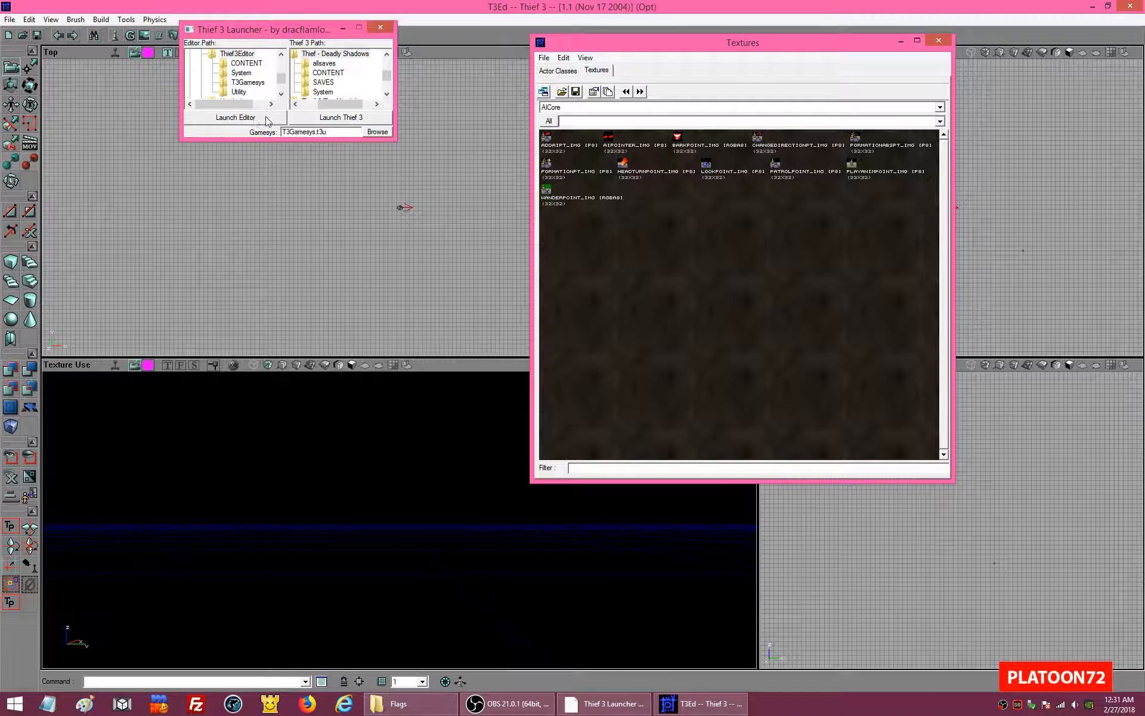
left_click(935, 40)
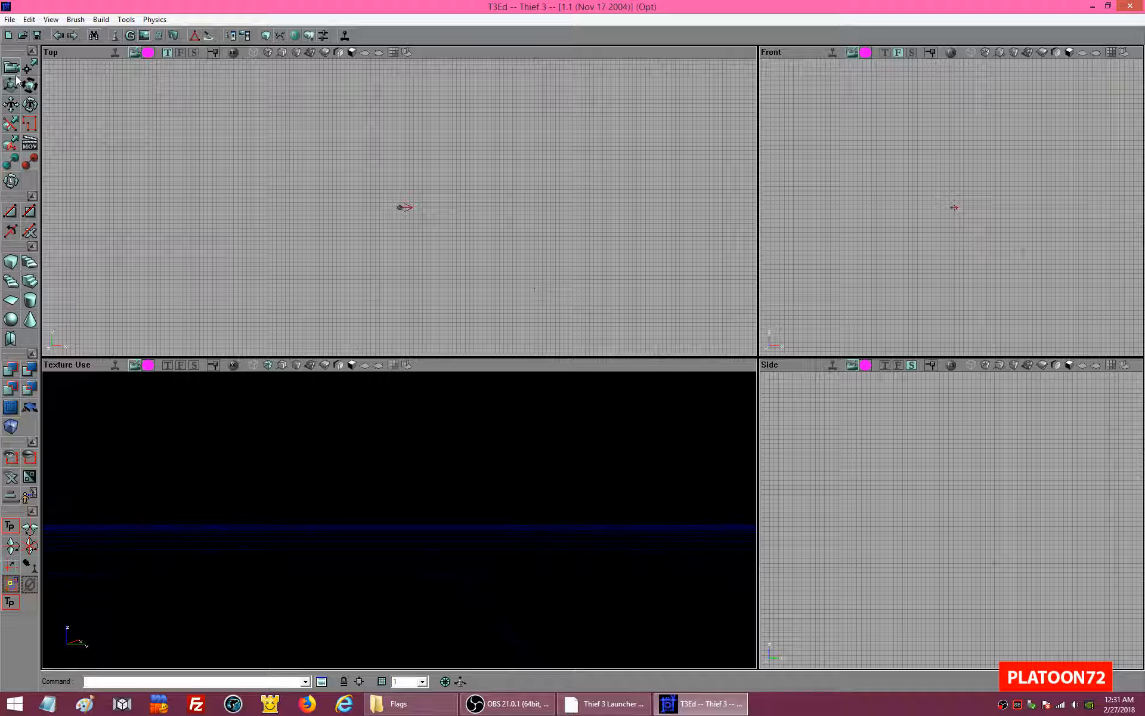
Step: Open the map test.unr from the Maps folder
left_click(24, 35)
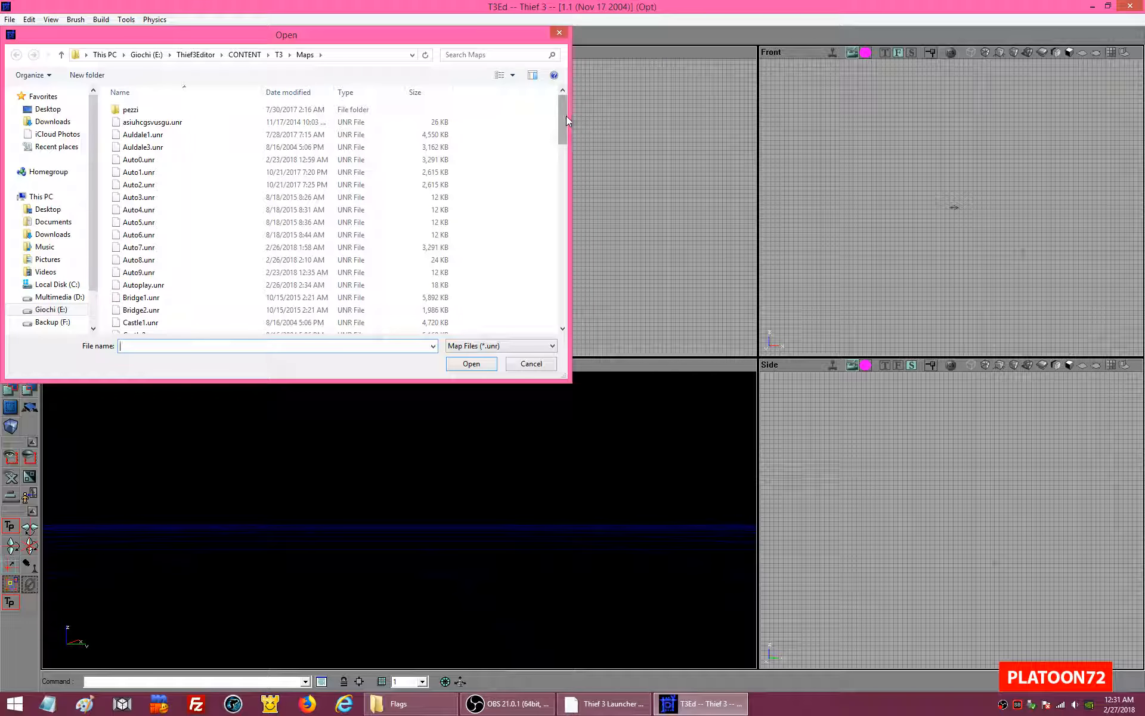
left_click_drag(565, 115, 563, 240)
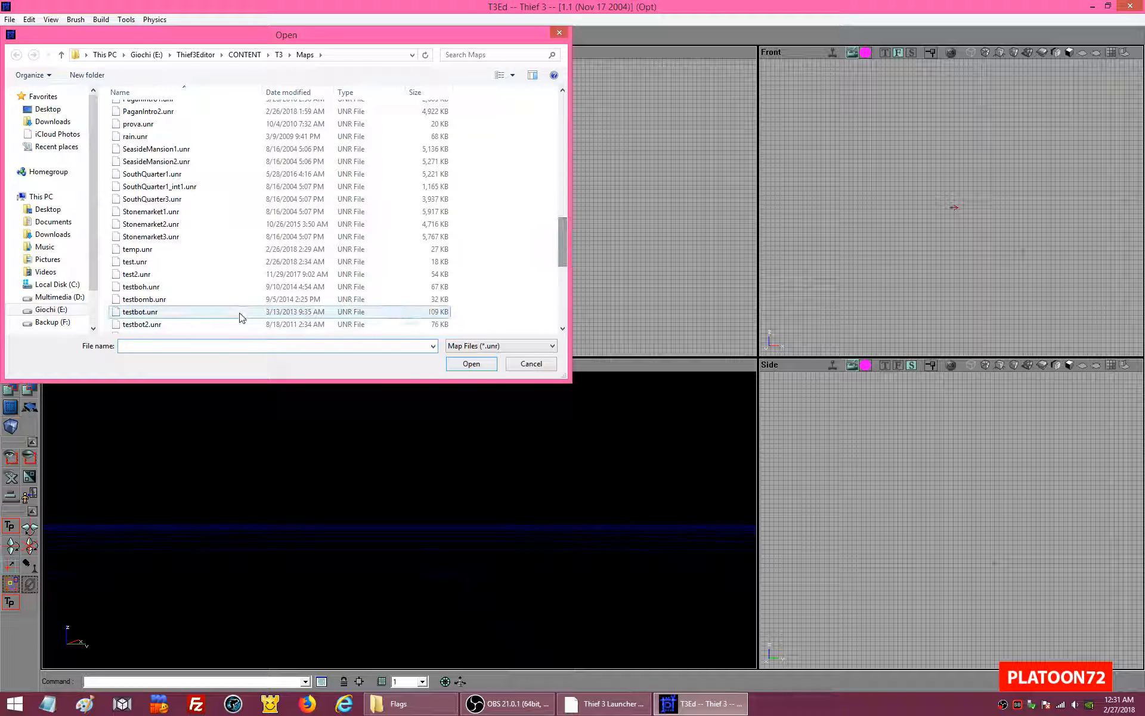
double_click(134, 261)
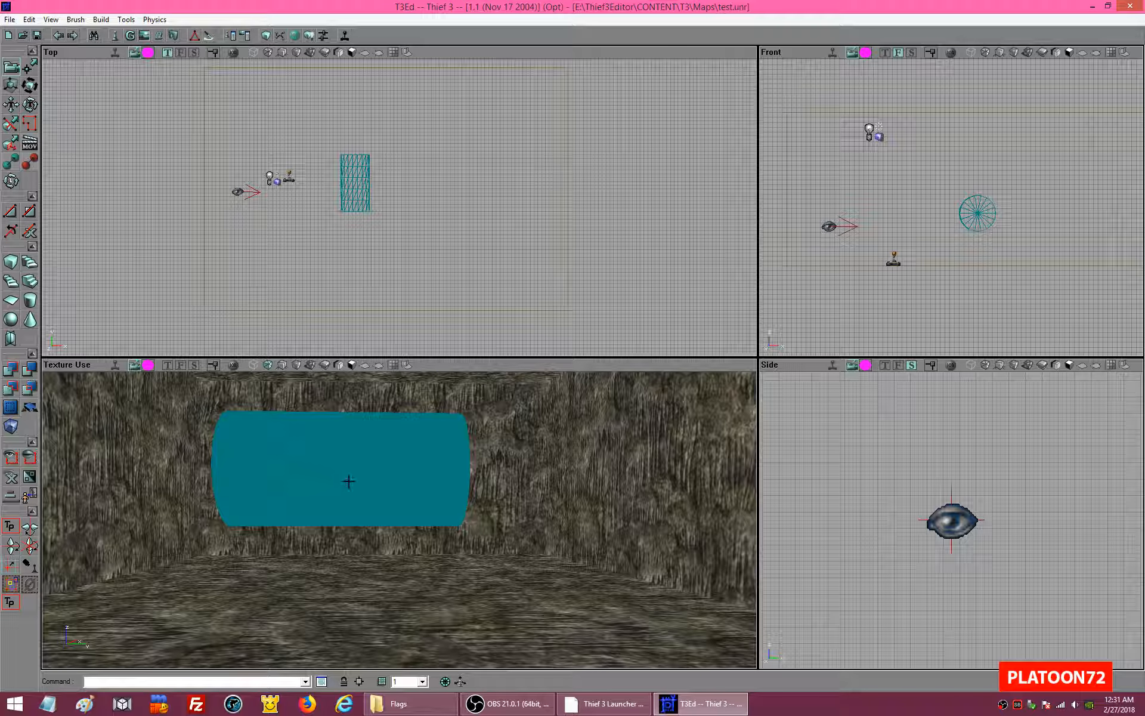
Step: Open the properties of the cylinder in the room and expand its TriggerScripts list under Scripts
mouse_move(294, 525)
right_mouse_down()
mouse_move(288, 492)
mouse_move(284, 523)
right_mouse_up()
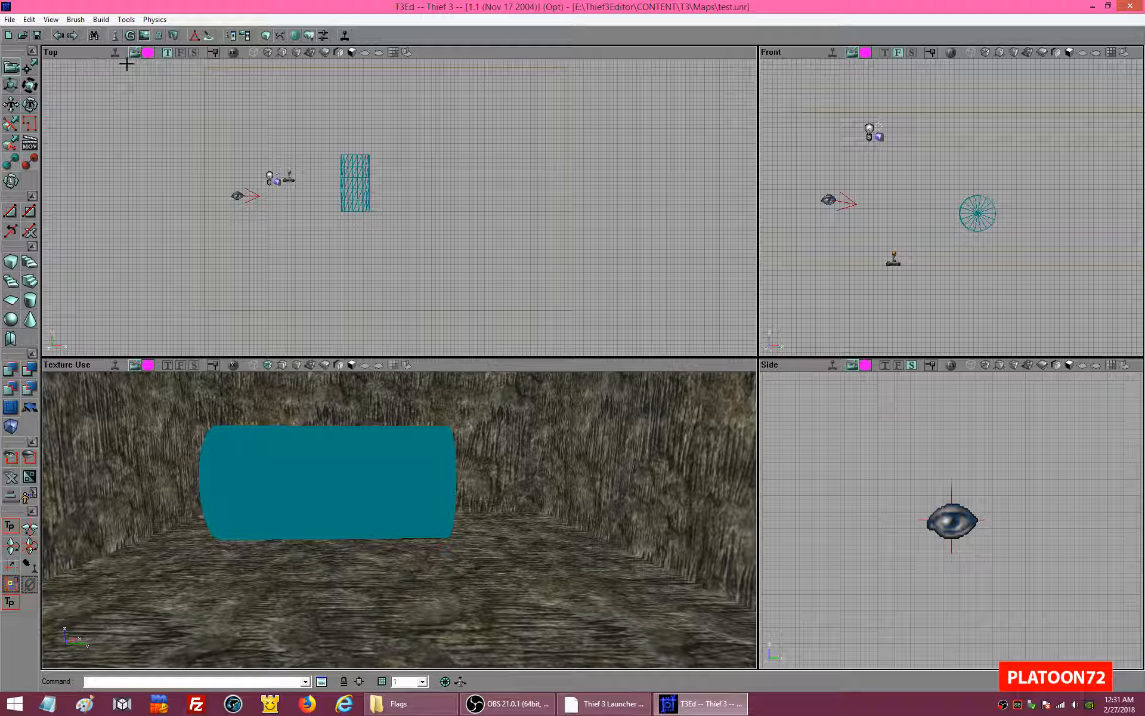
right_click(249, 443)
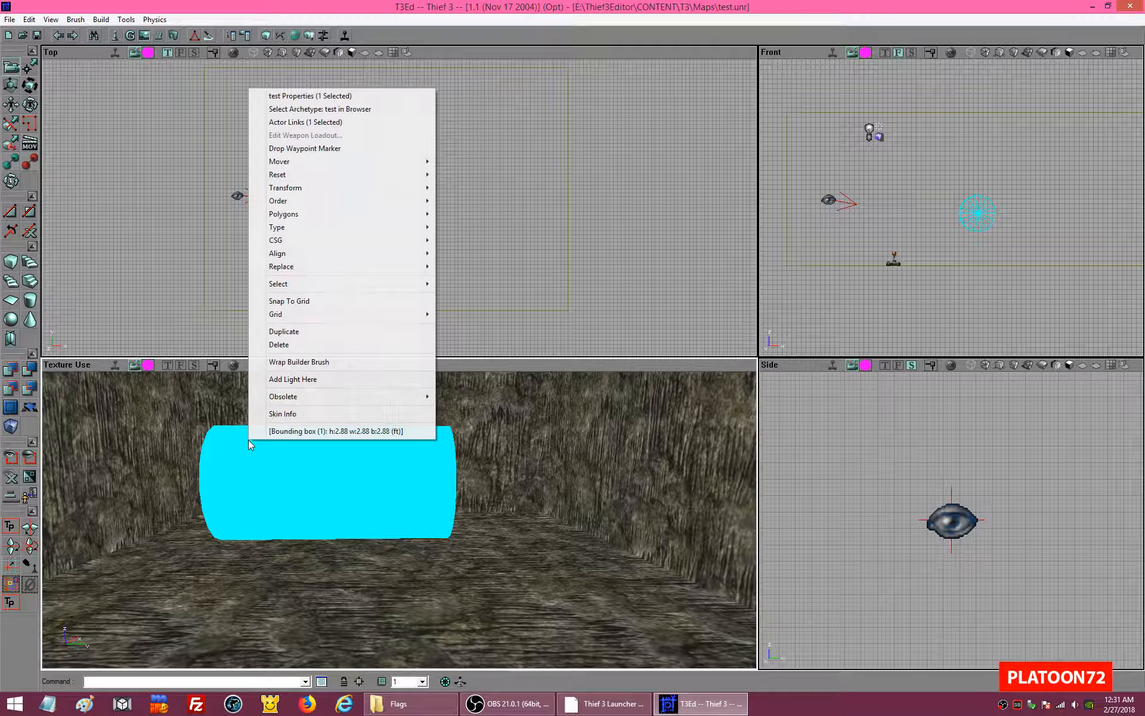
left_click(294, 96)
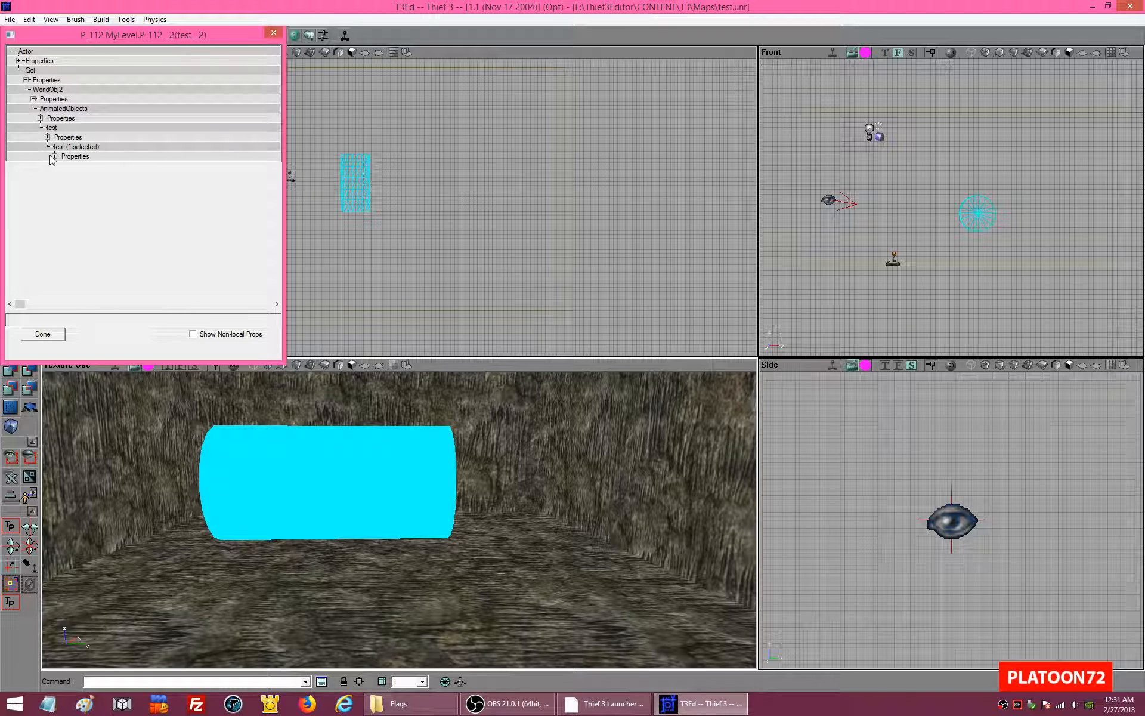
left_click(54, 155)
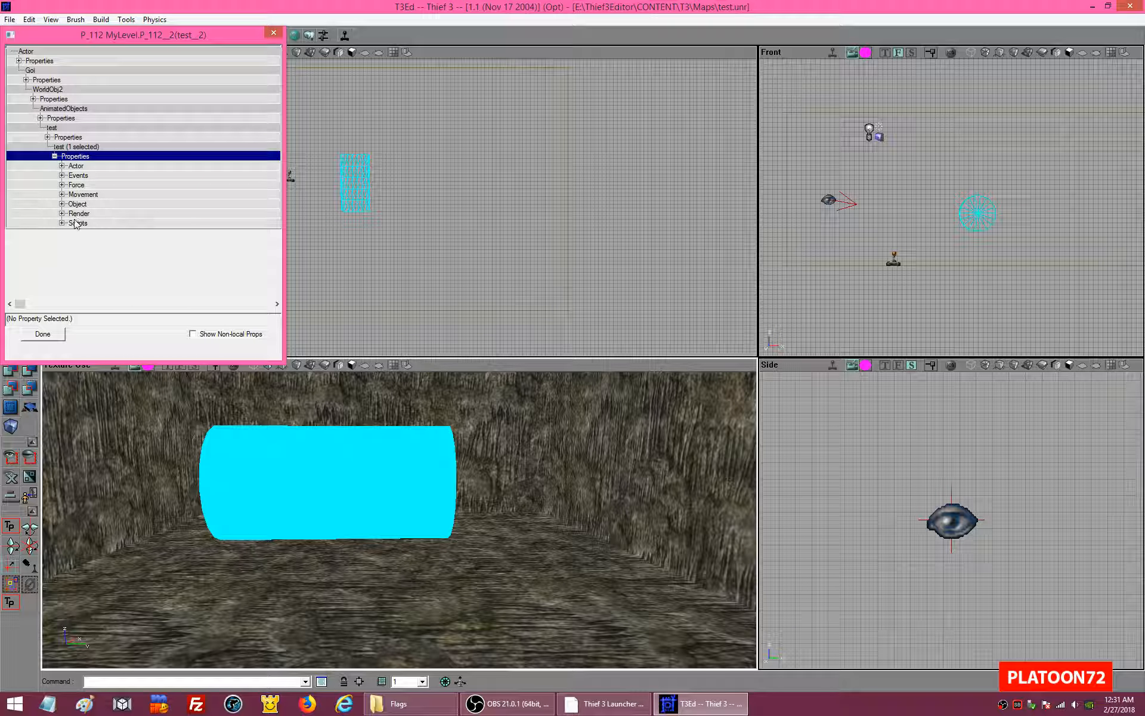
left_click(61, 224)
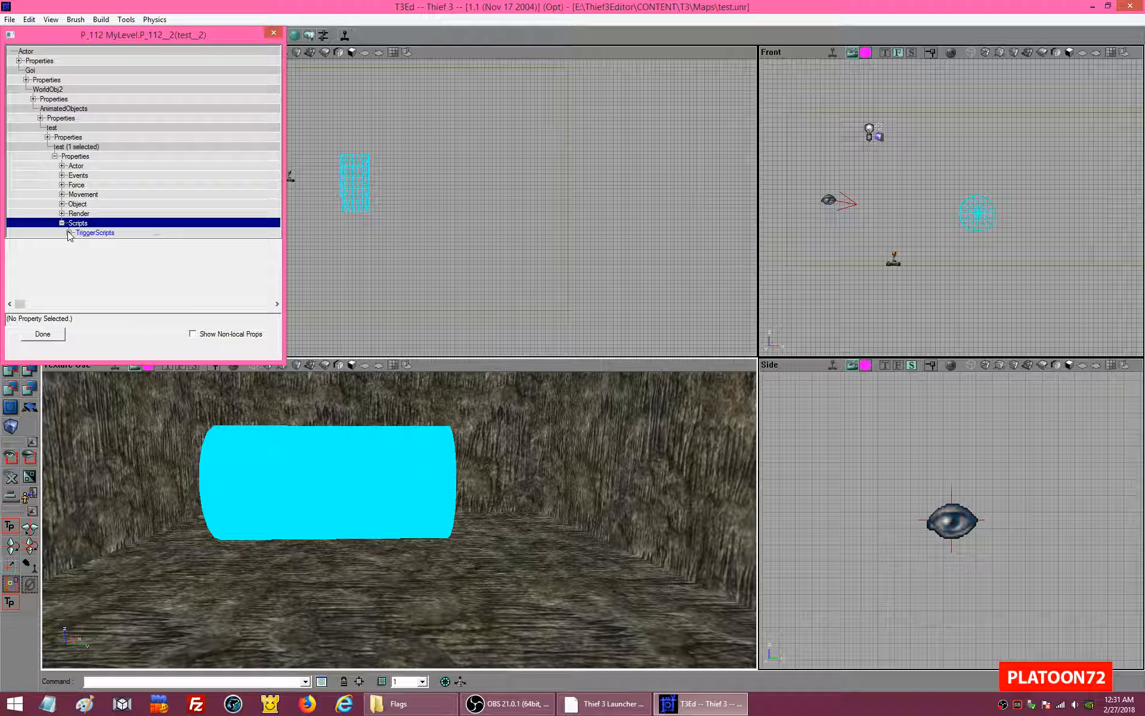
left_click(68, 232)
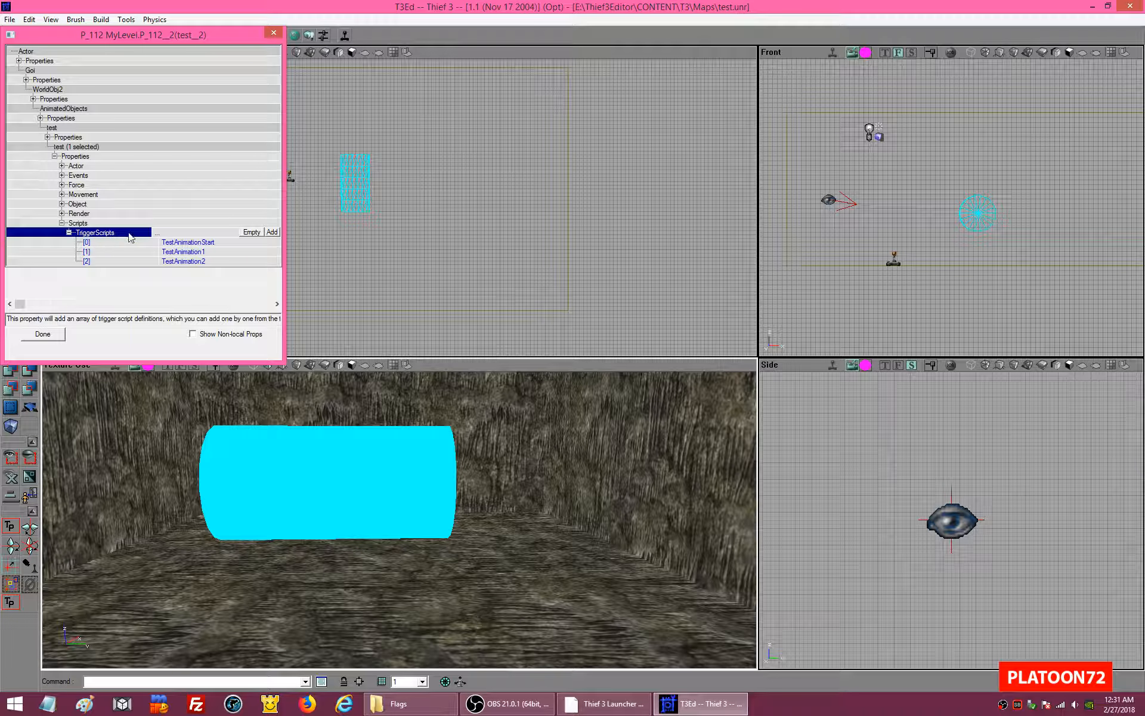
Step: Open the TestAnimationStart script from the Tests group of the Trigger Script Manager for editing
left_click(179, 242)
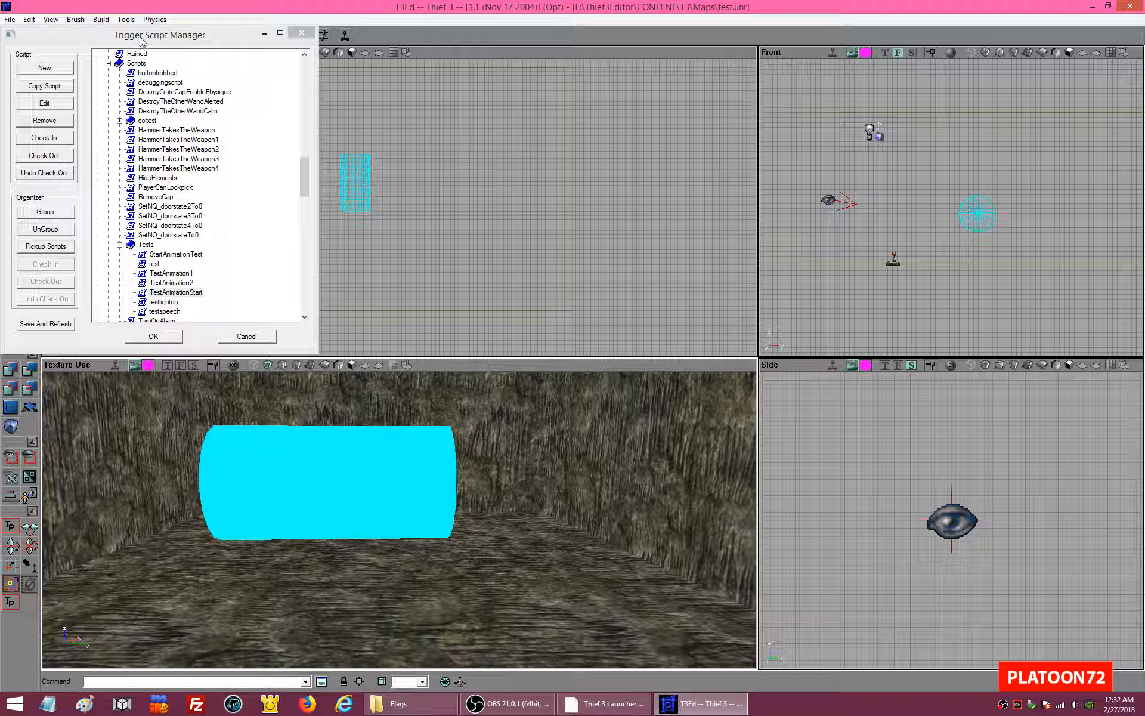
left_click_drag(139, 36, 609, 31)
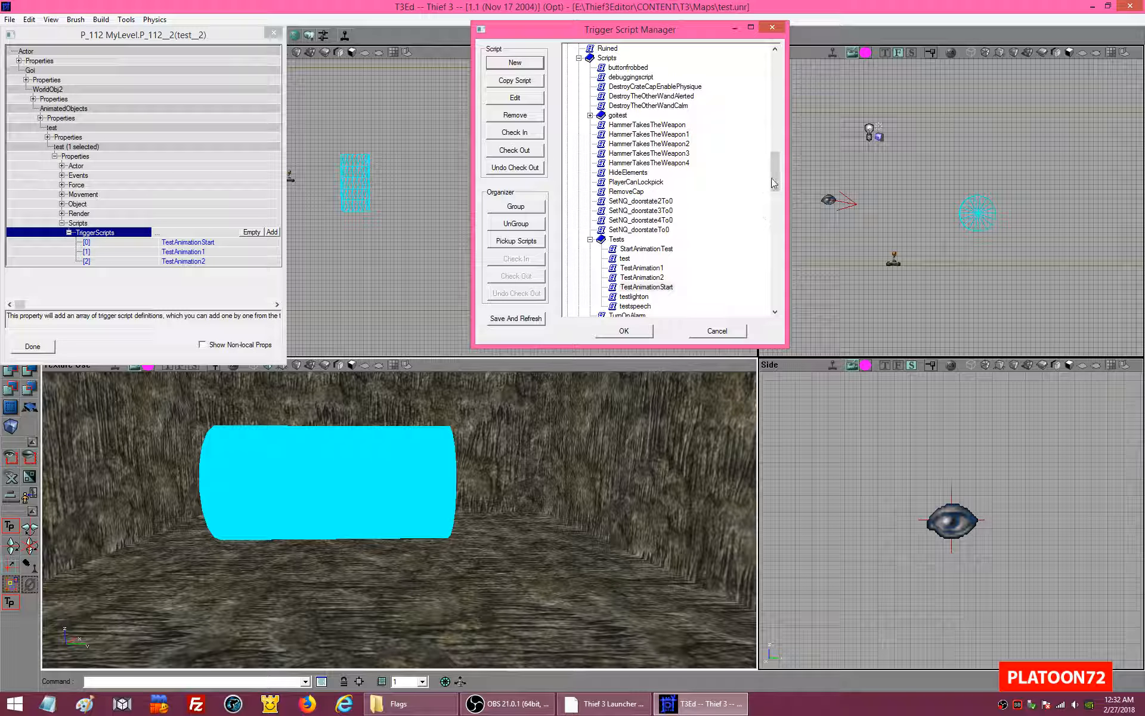
left_click_drag(774, 177, 768, 197)
left_click(647, 154)
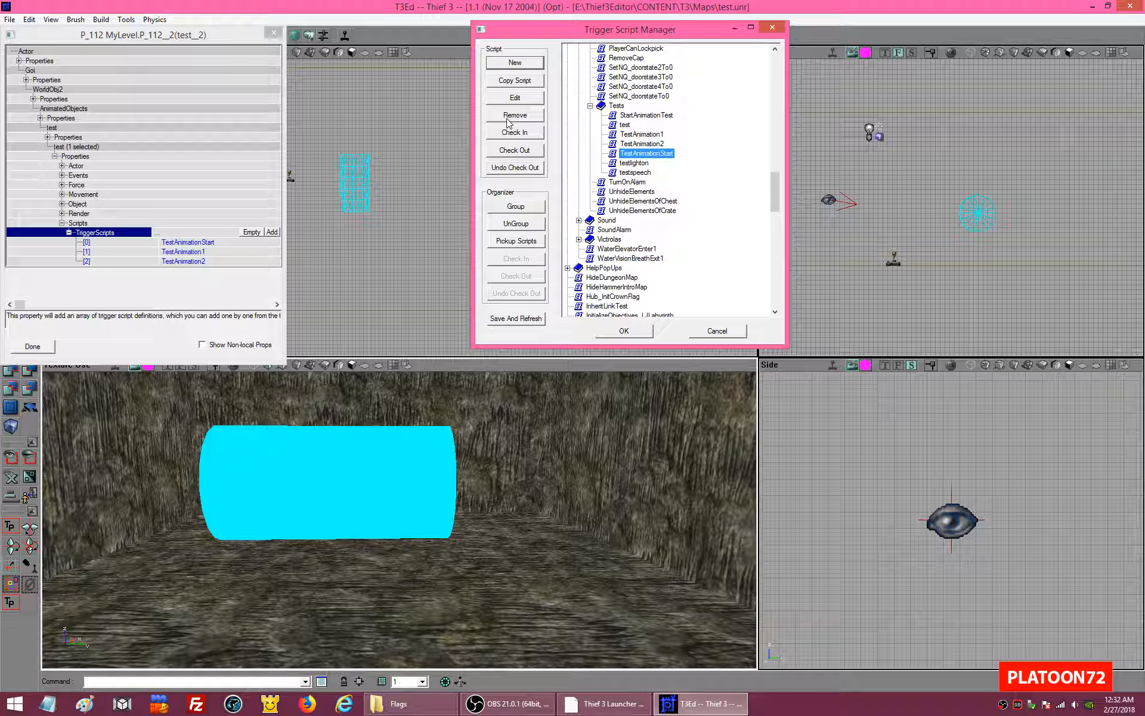
left_click(518, 97)
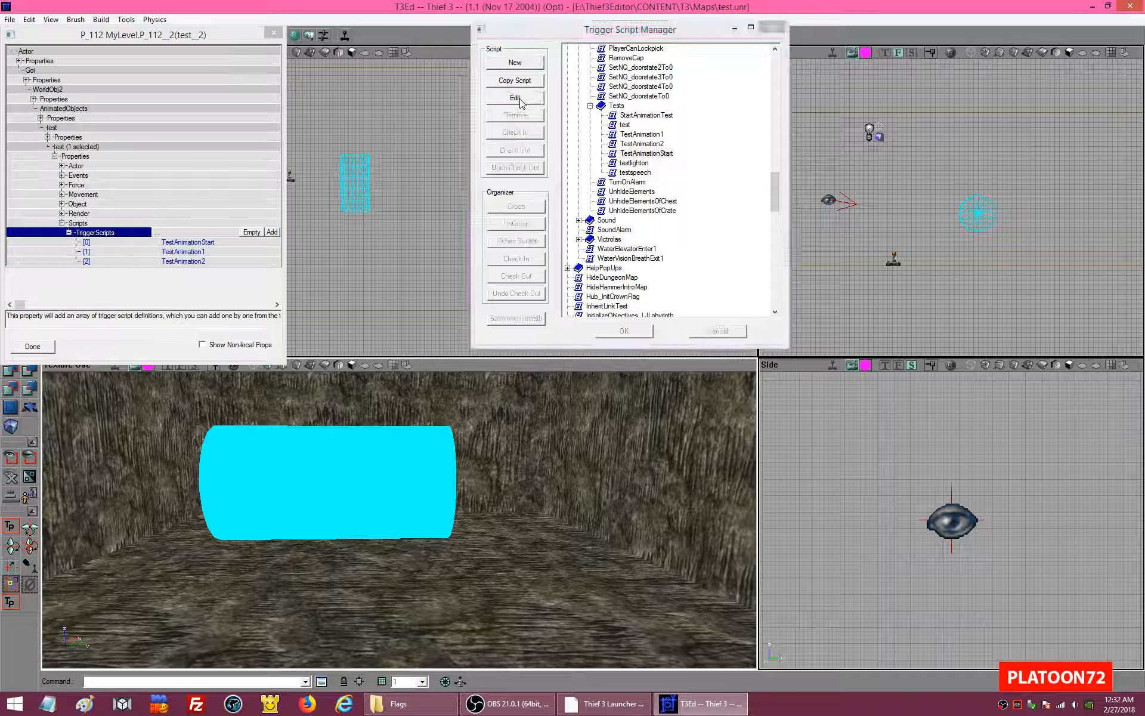
left_click_drag(552, 52, 405, 80)
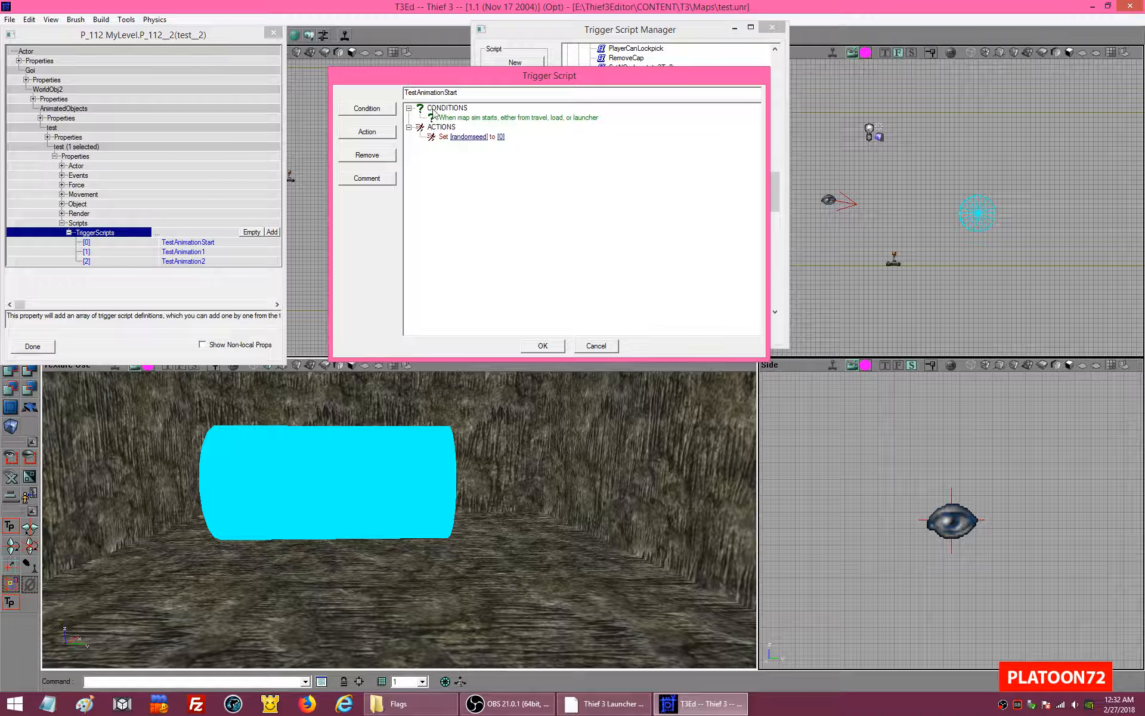
Step: Change the variable in the script's Set action to loopingmovement and accept the edited script
left_click(468, 138)
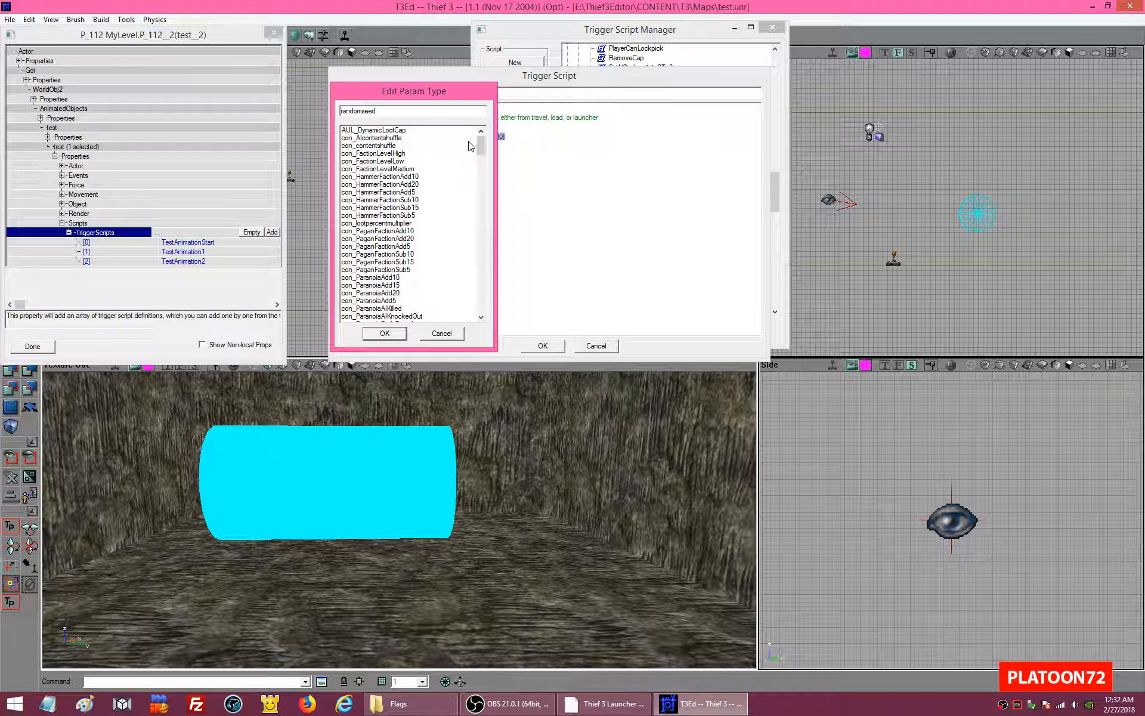
left_click_drag(481, 148, 477, 187)
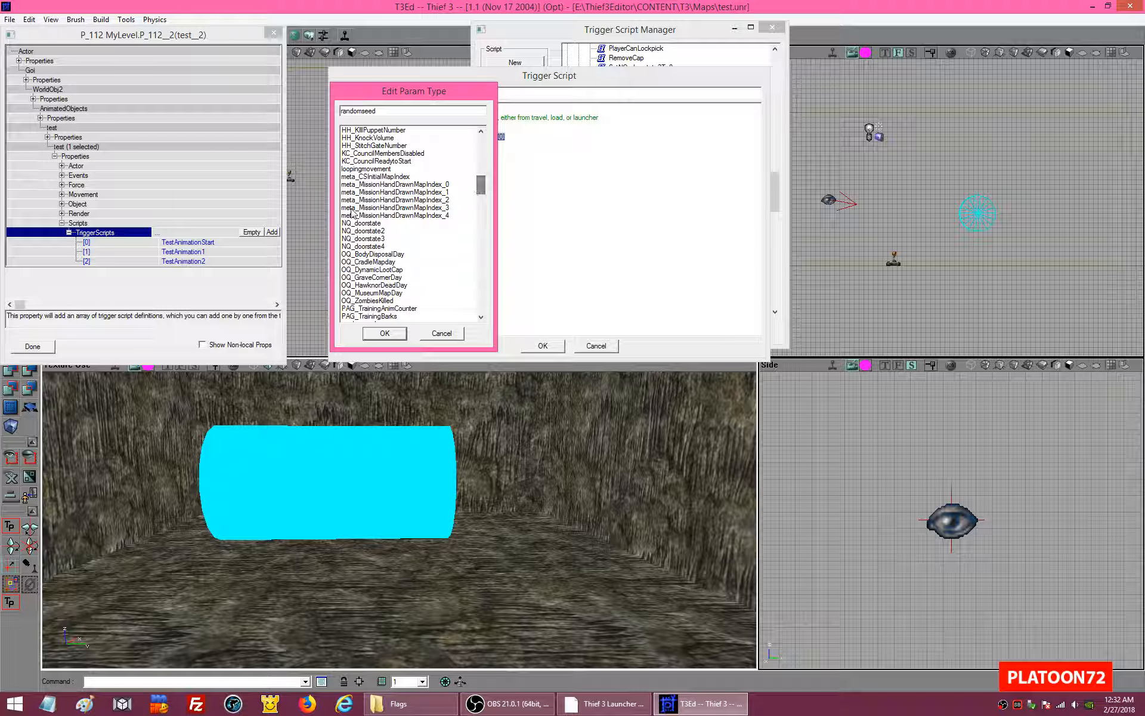
left_click(353, 169)
left_click(384, 336)
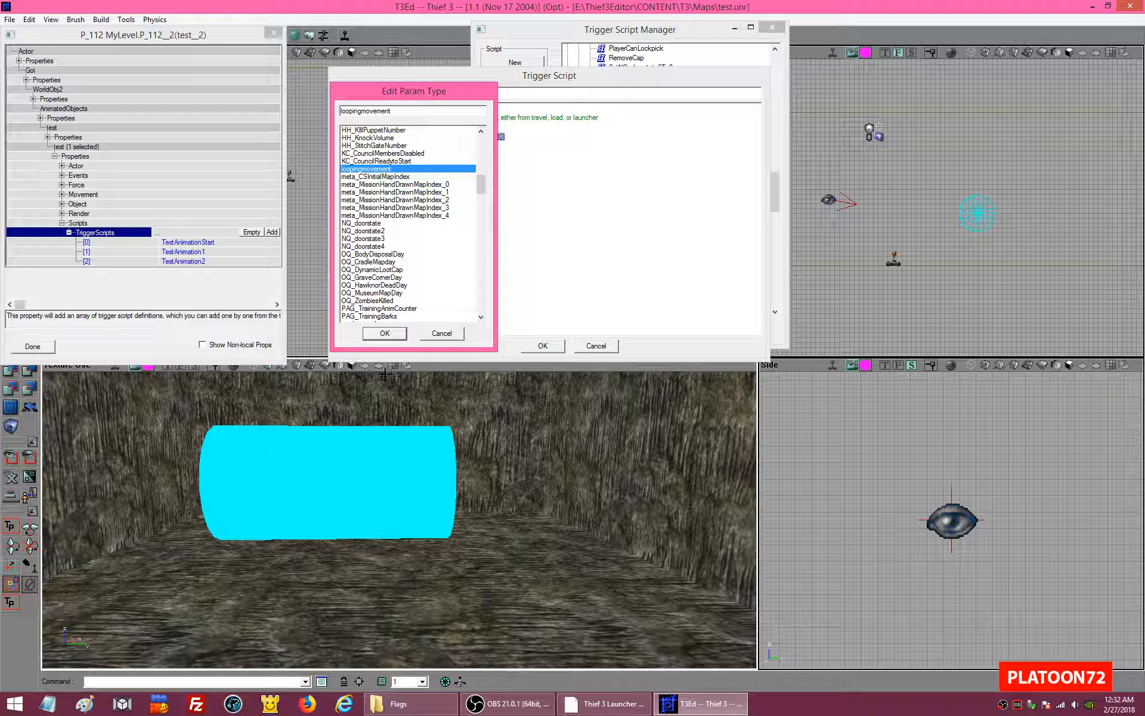
left_click(379, 333)
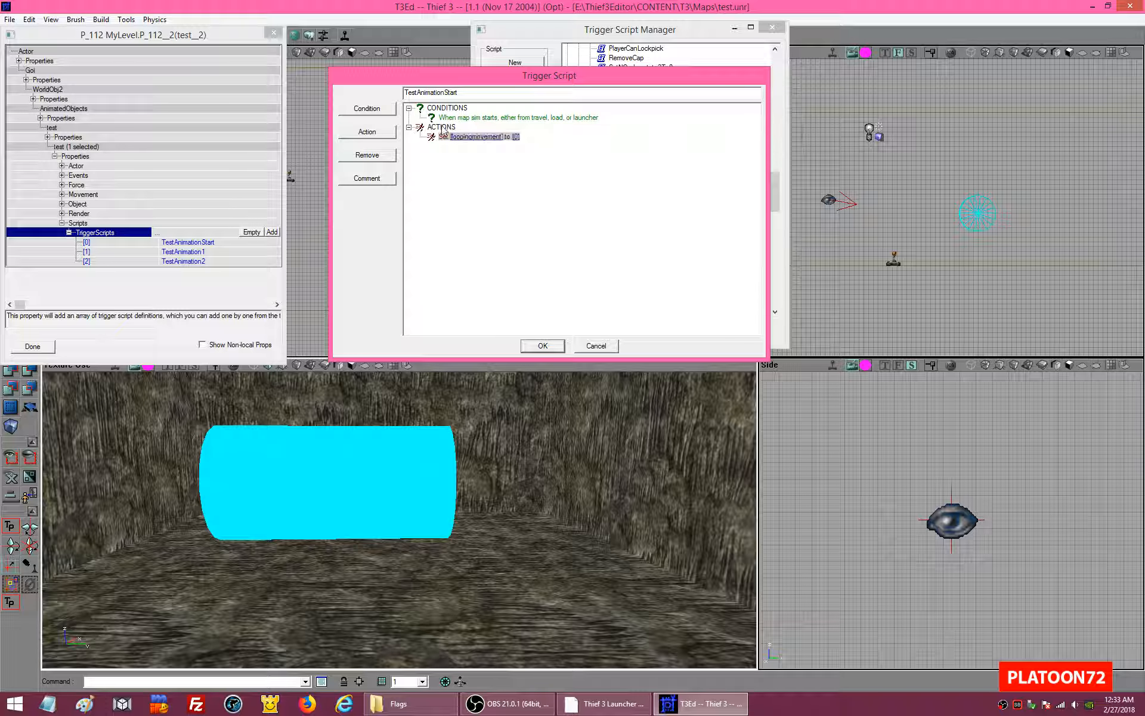
left_click(527, 347)
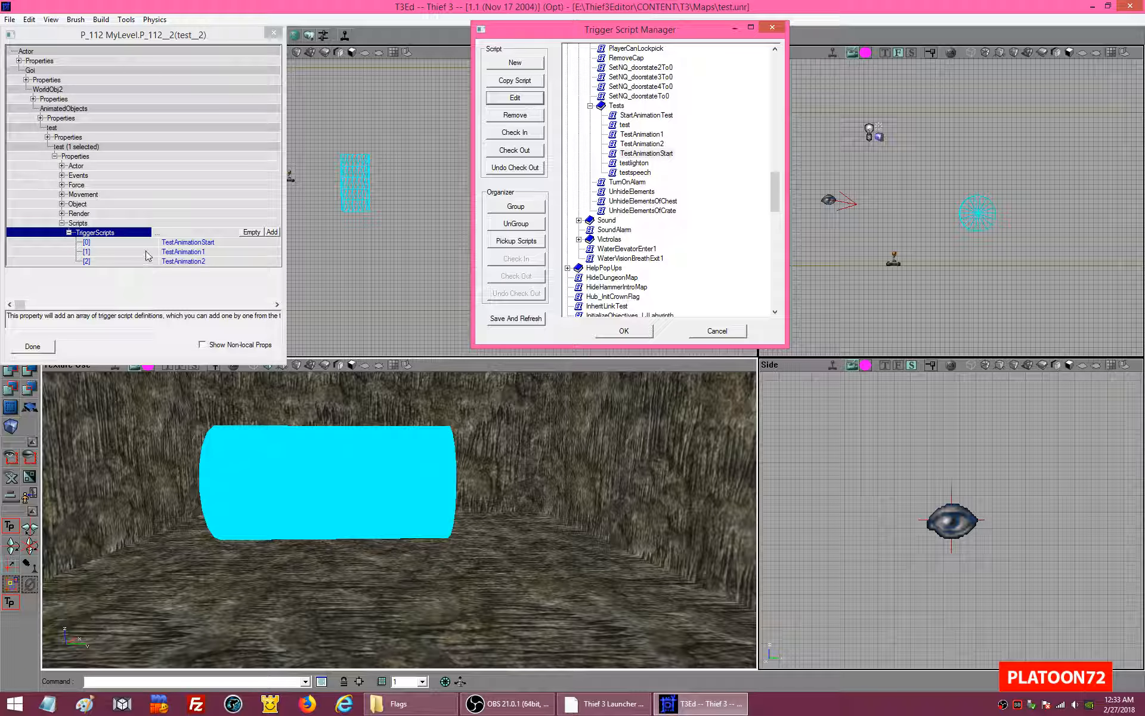
Step: Open the cylinder's TestAnimation1 trigger script from the Tests group for editing
left_click(173, 245)
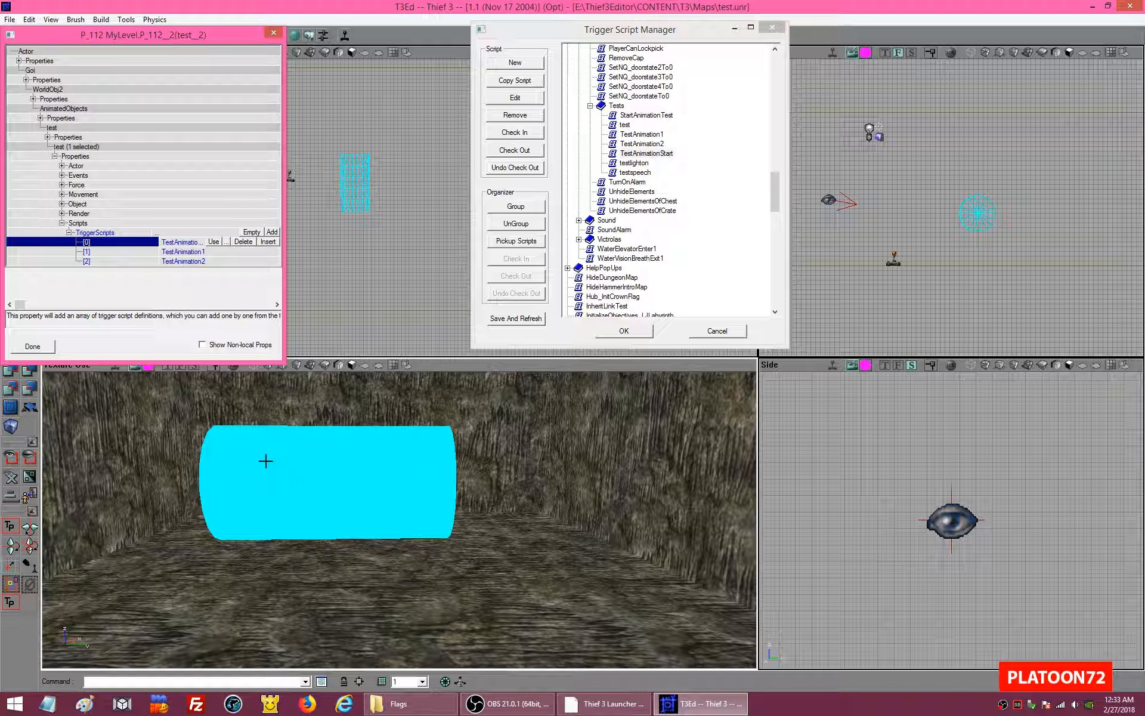
left_click(177, 252)
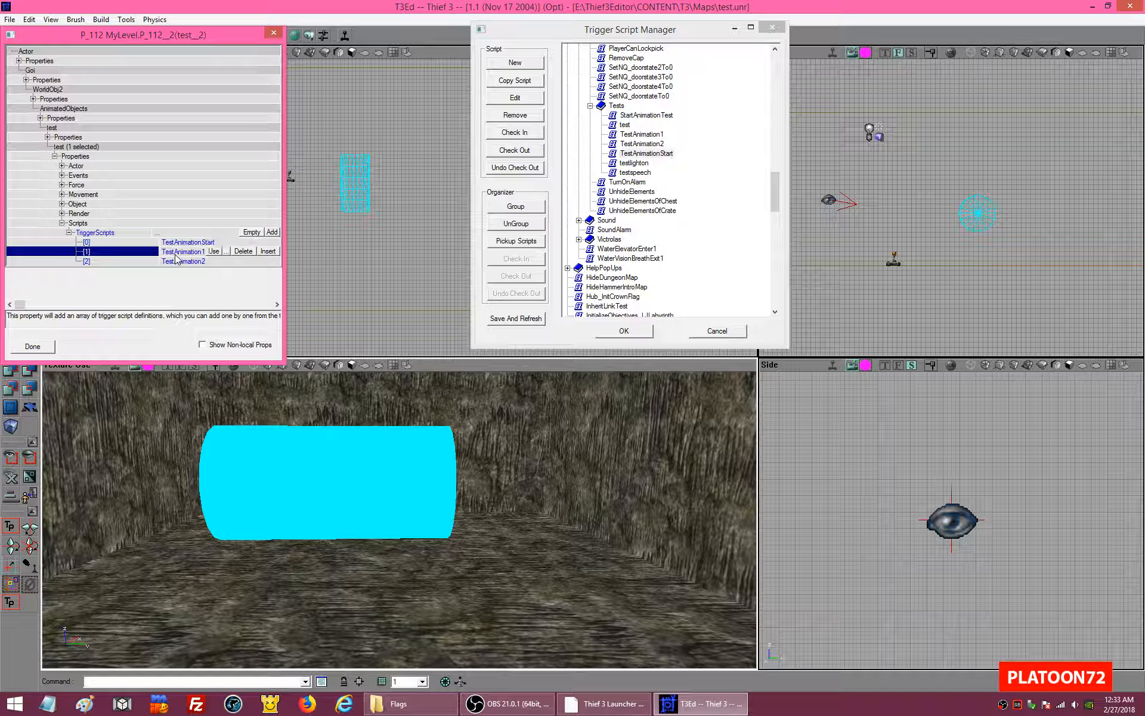
left_click(227, 252)
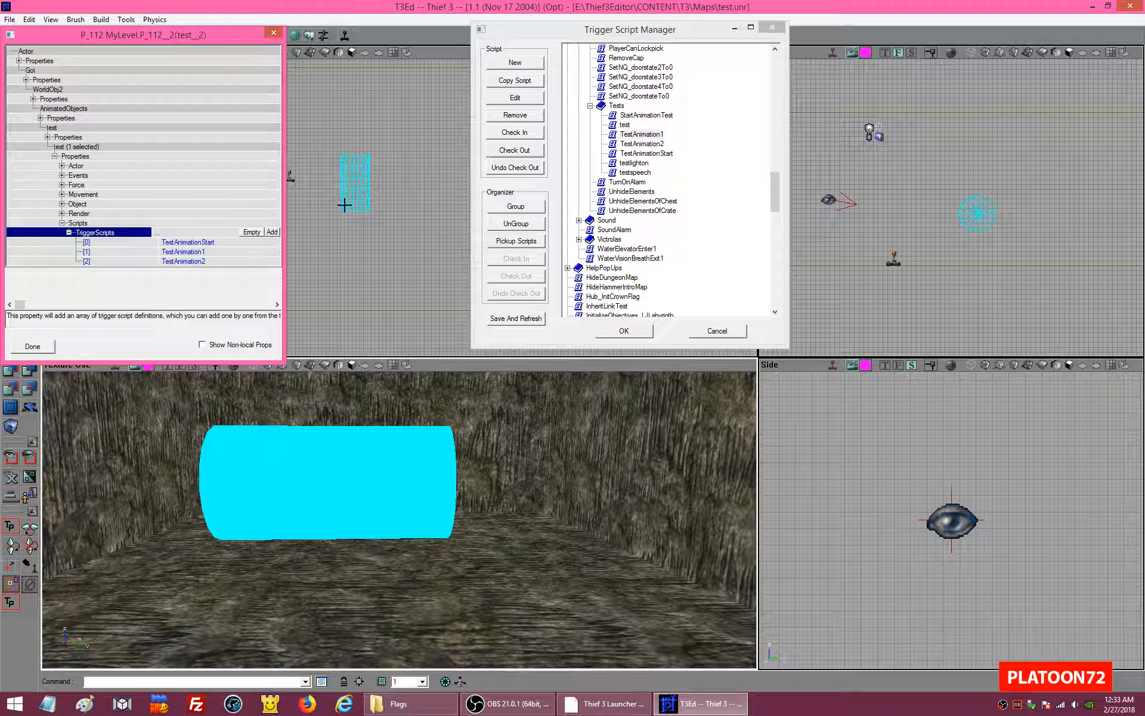
left_click(623, 134)
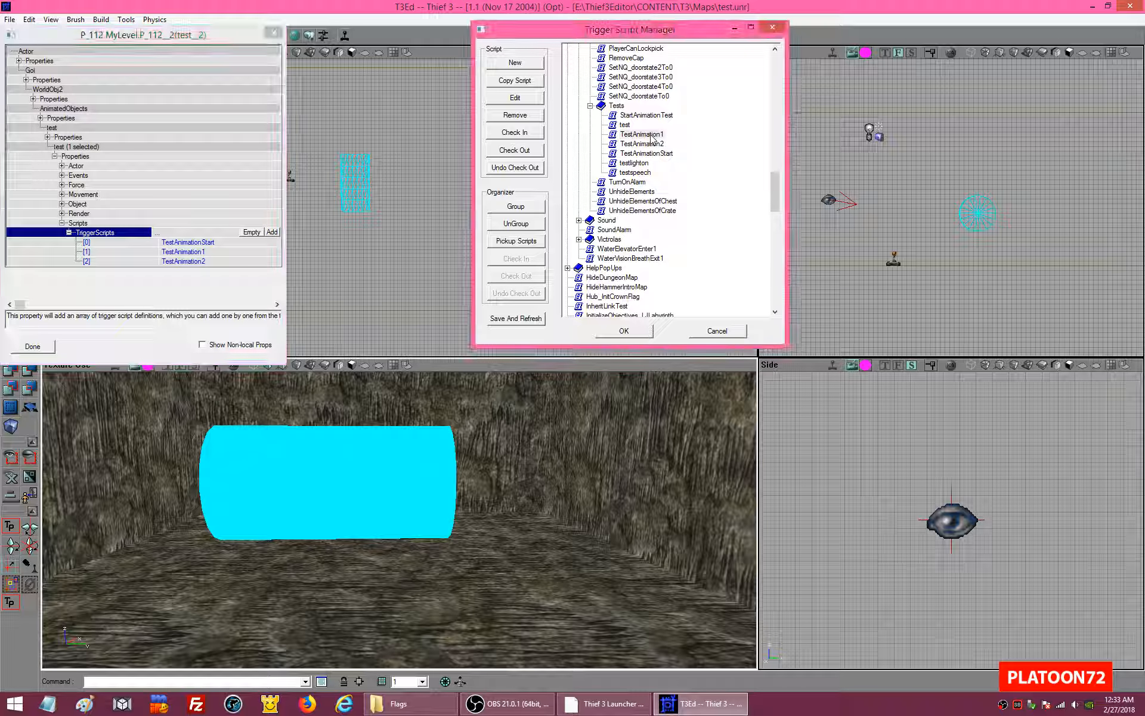
left_click(514, 98)
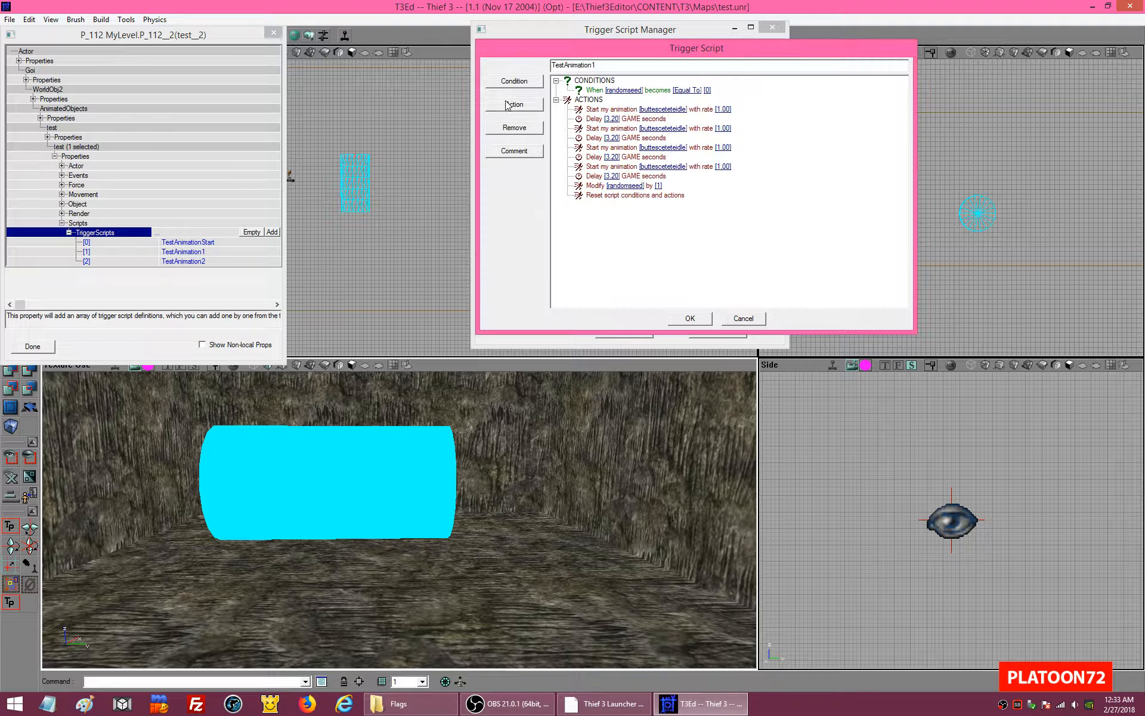
left_click_drag(534, 53, 378, 73)
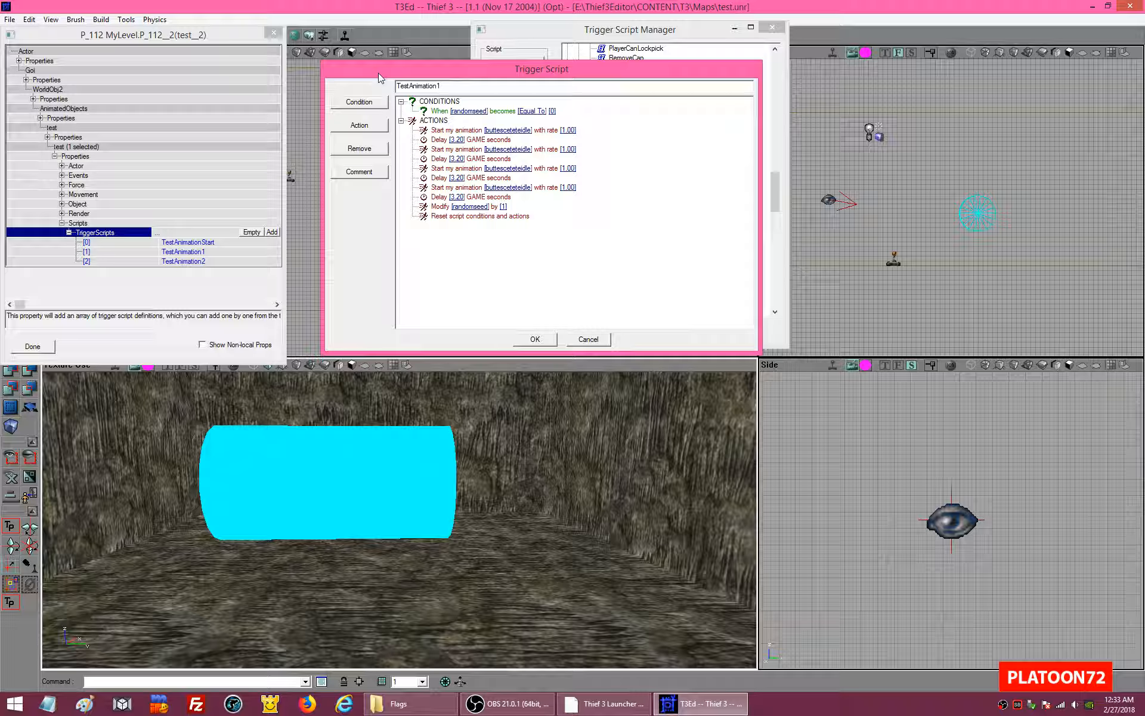
Step: Change the variable in TestAnimation1's condition to loopingmovement
left_click(459, 111)
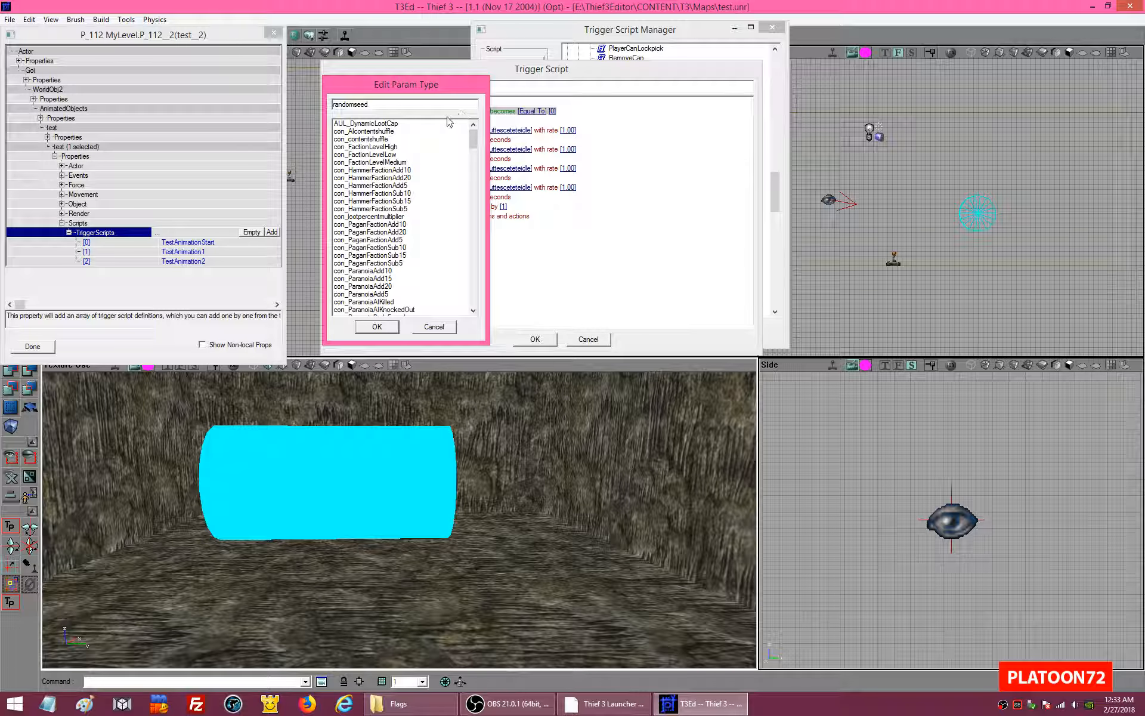
left_click_drag(470, 134, 481, 185)
scroll(479, 175, "up", 5)
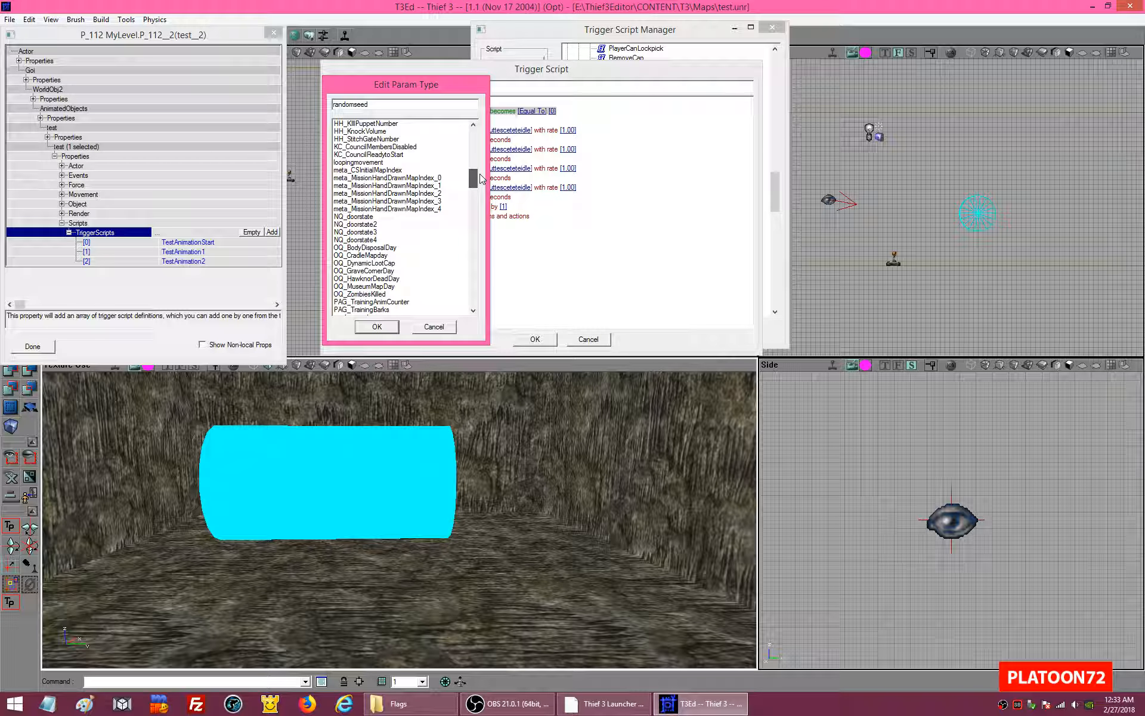
left_click(361, 170)
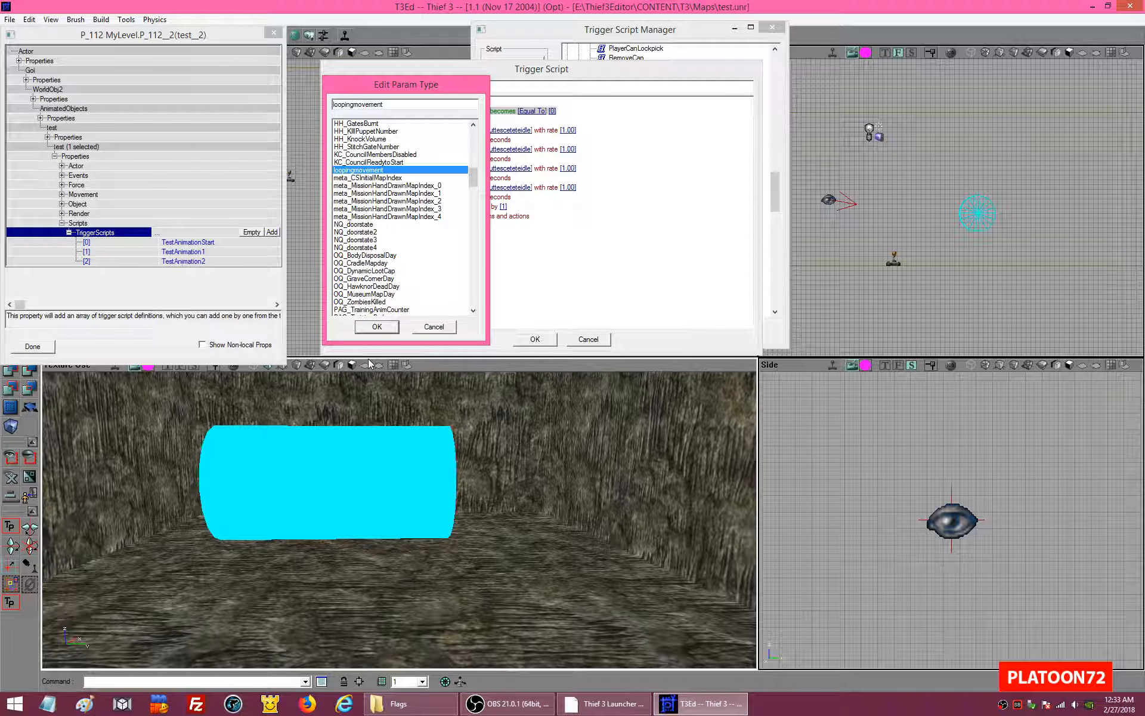
left_click(376, 326)
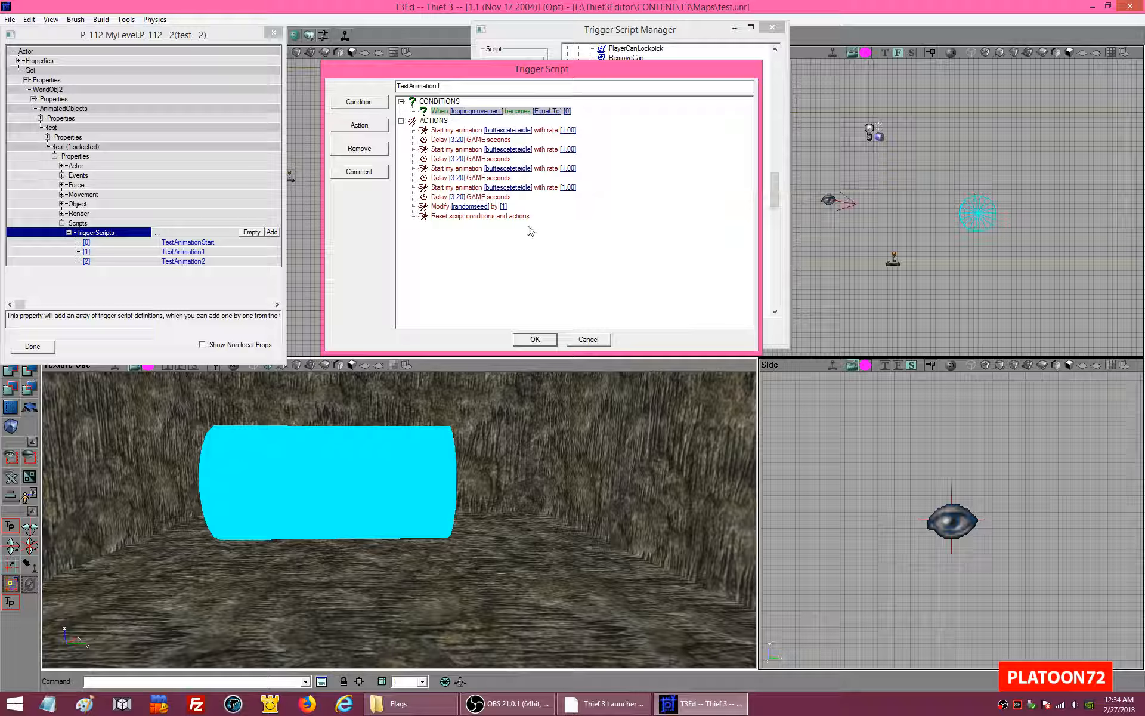
Step: Change the variable in TestAnimation1's Modify action to loopingmovement and accept the edited script
left_click(463, 207)
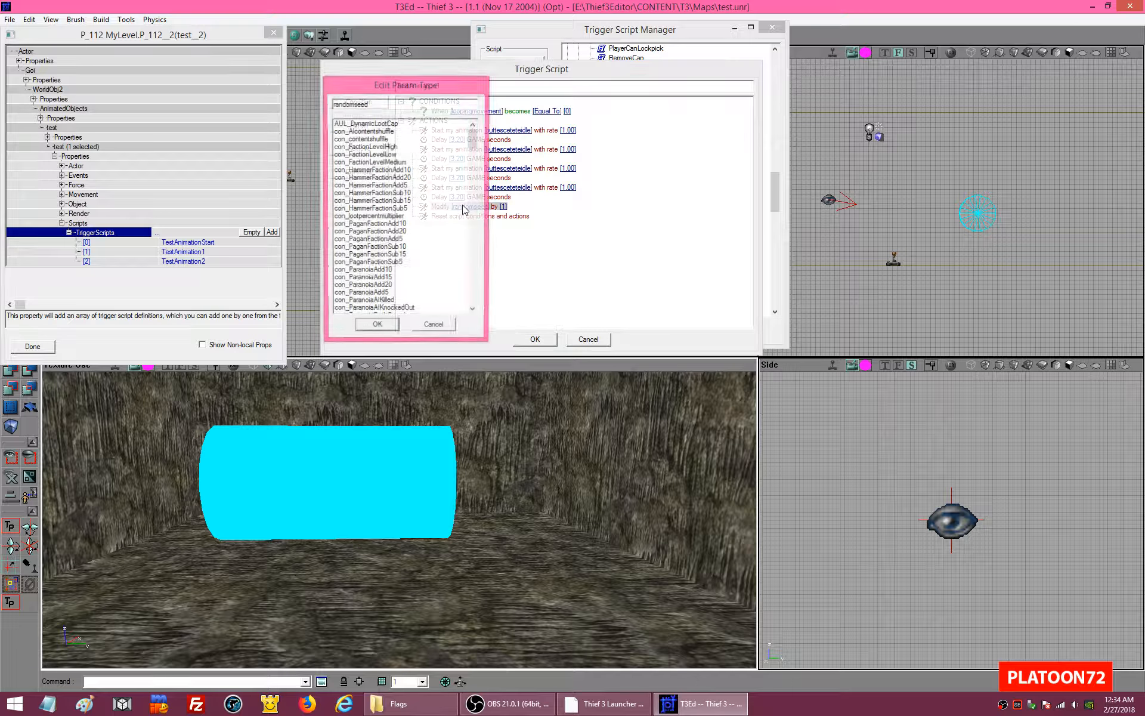
left_click_drag(475, 143, 477, 182)
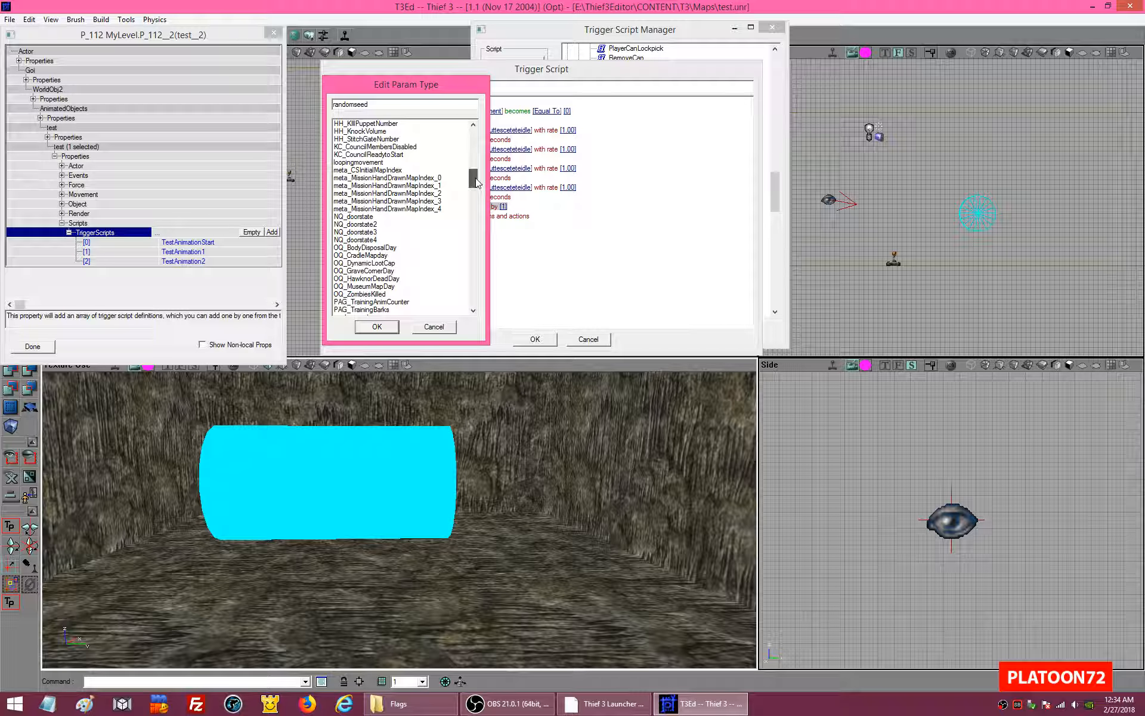
left_click(376, 162)
left_click(377, 326)
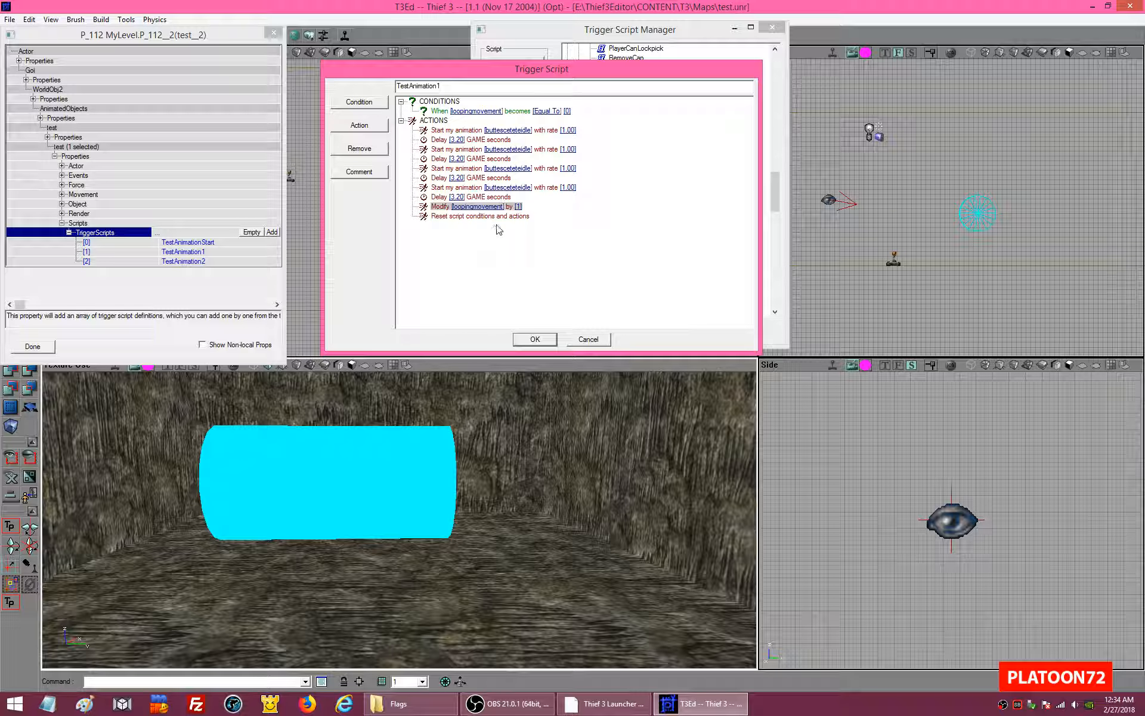
left_click(523, 341)
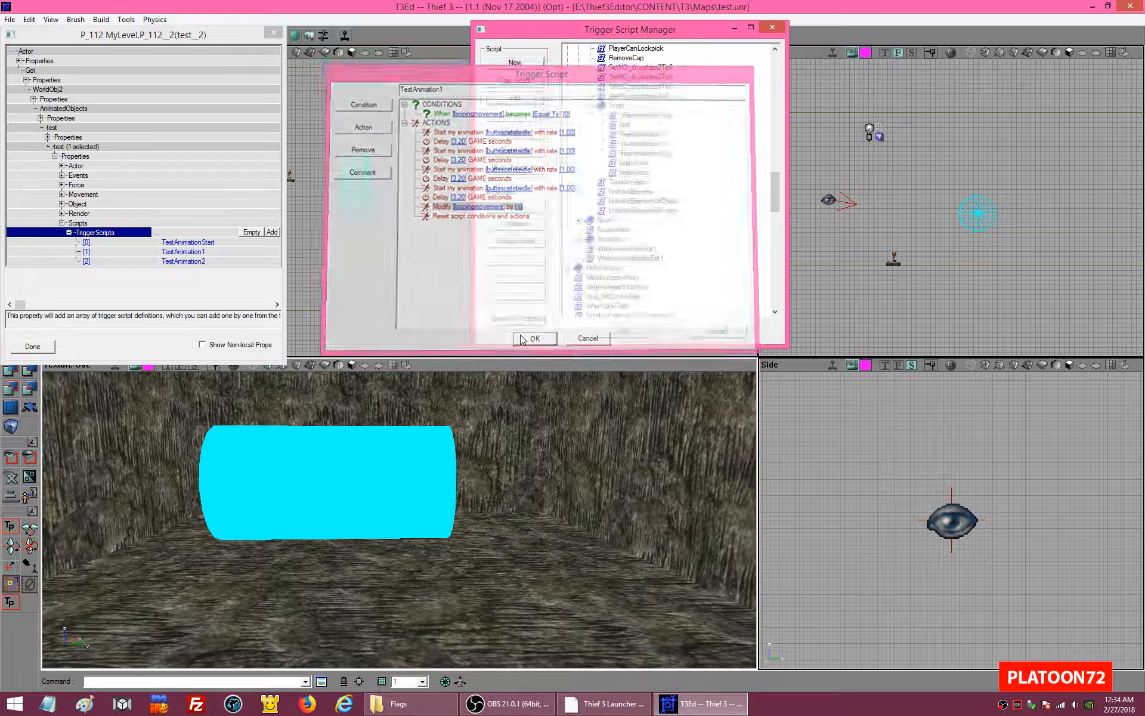
Step: Open the cylinder's TestAnimation2 trigger script from the Tests group for editing
left_click(196, 253)
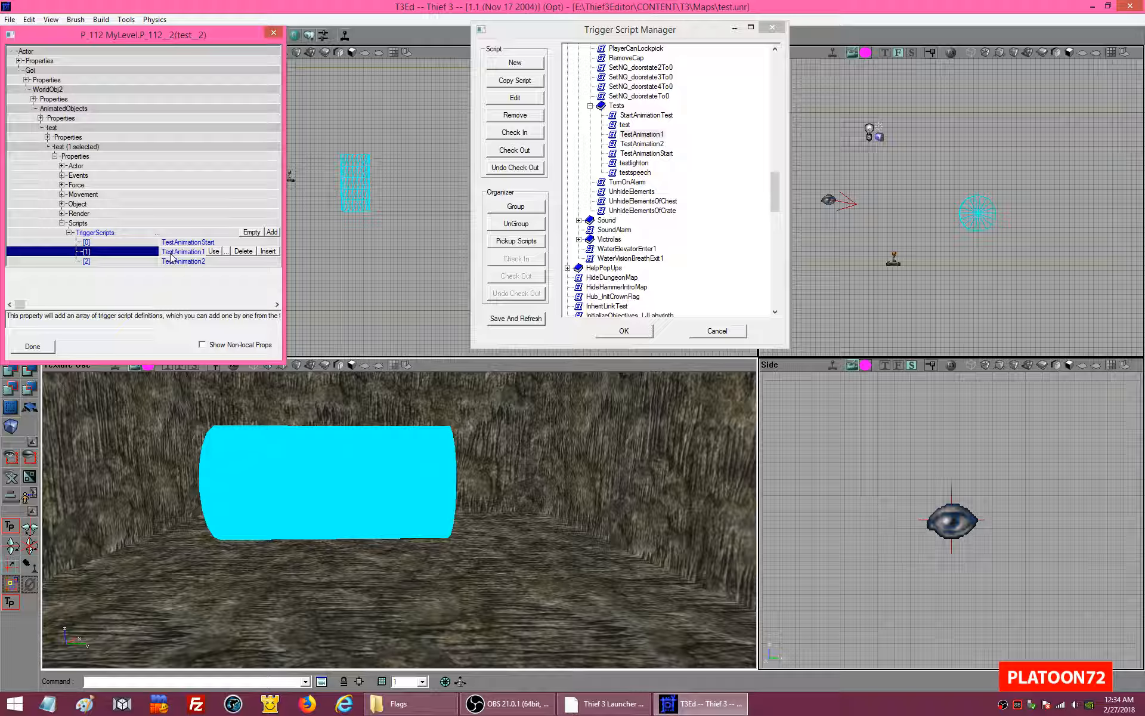
left_click(180, 261)
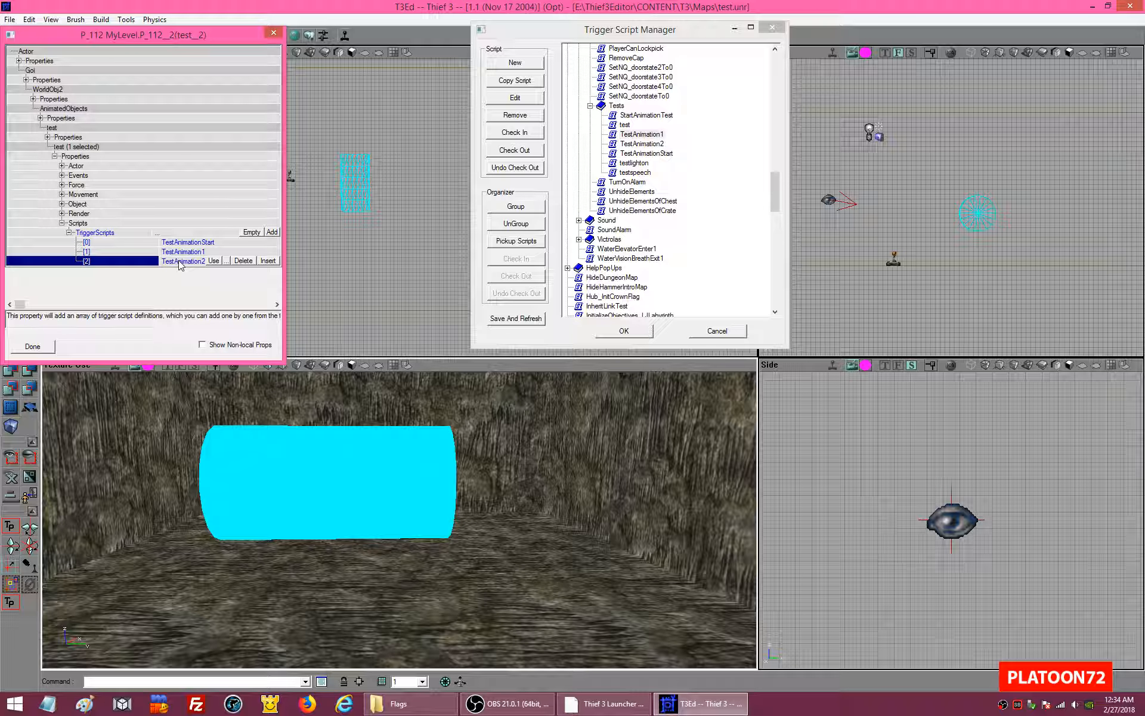
left_click(227, 261)
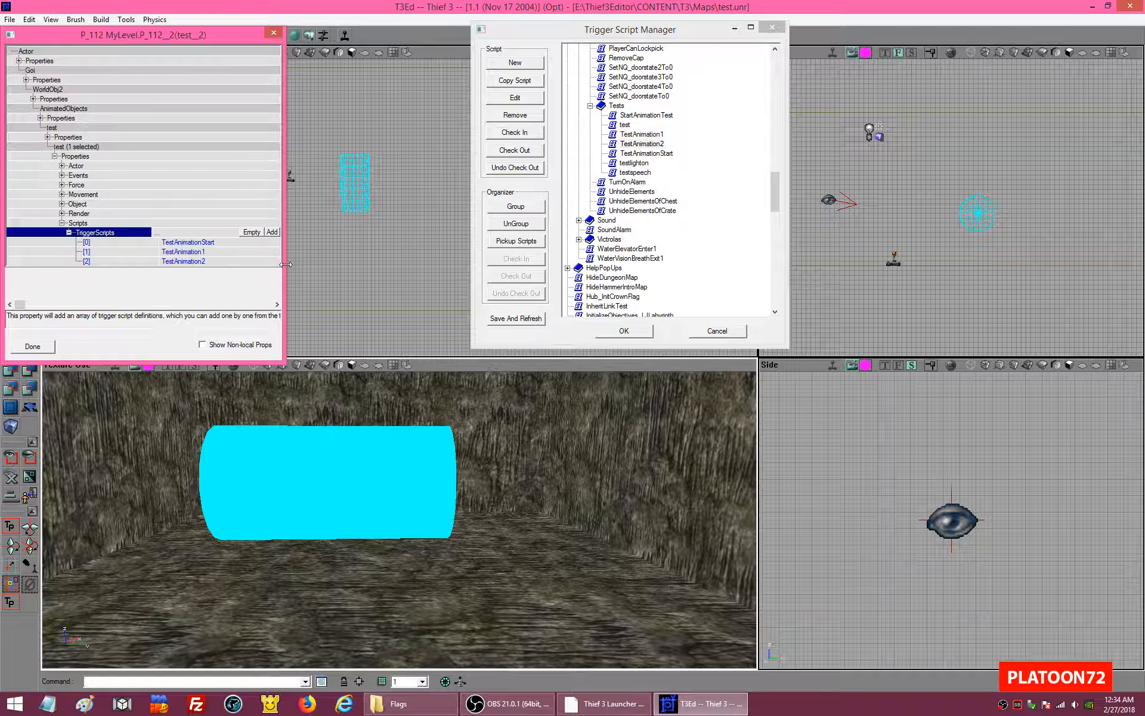
left_click(631, 146)
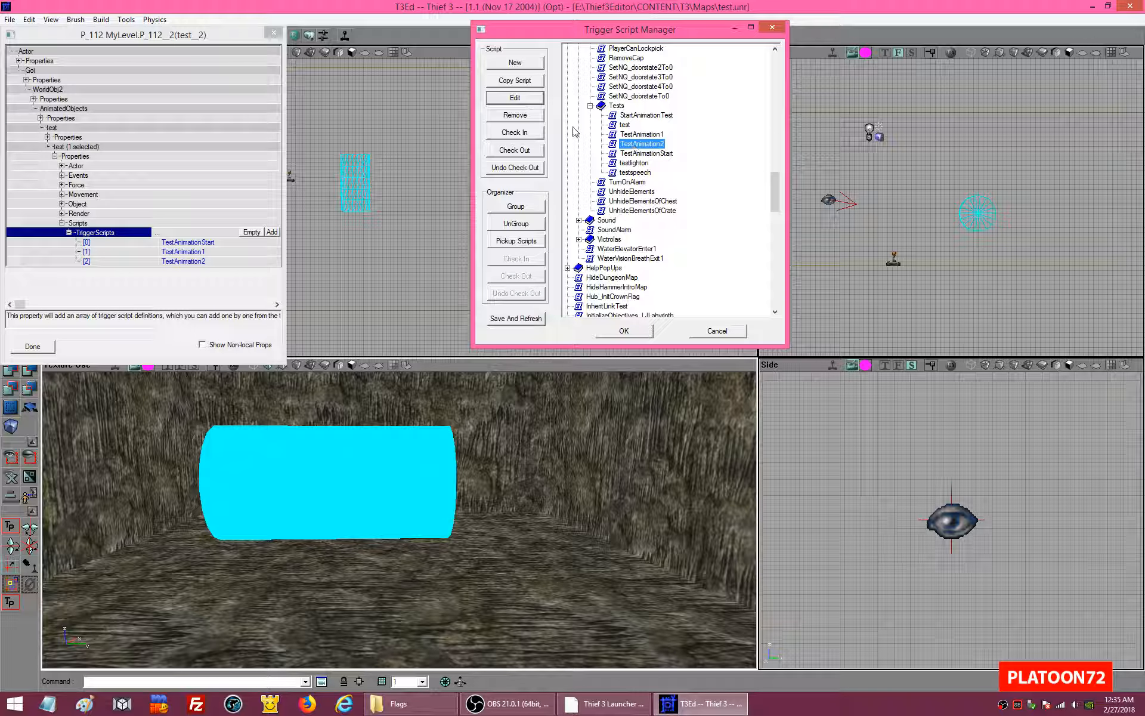
left_click(503, 99)
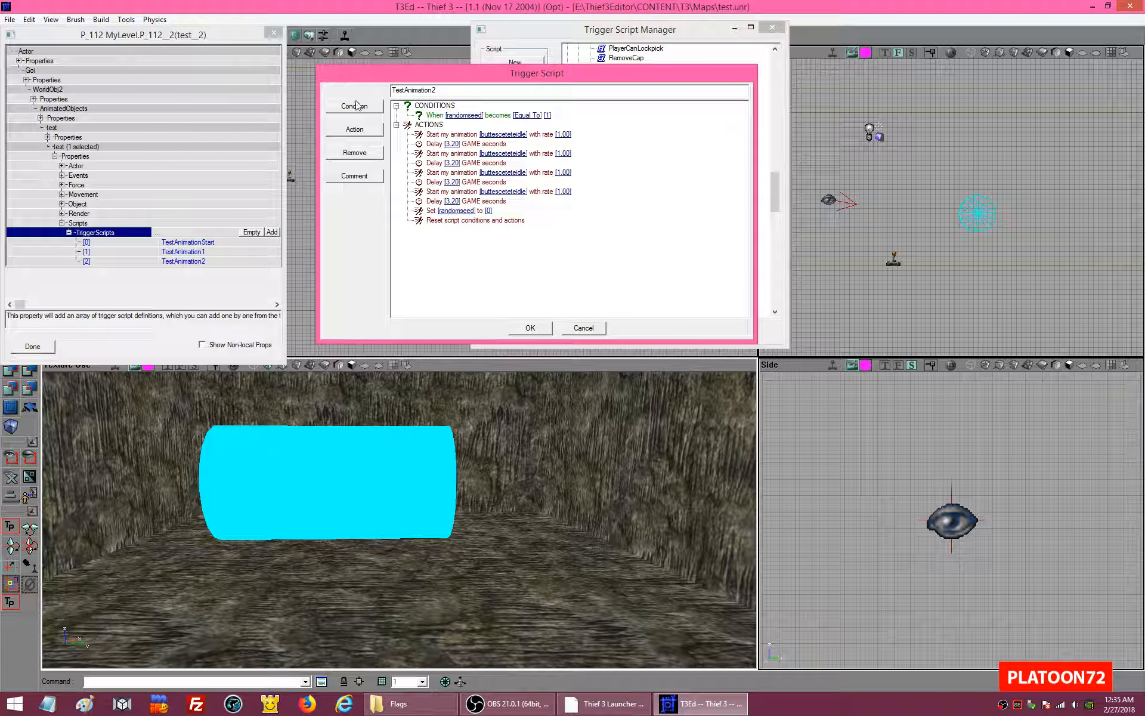
Step: Change the variable in TestAnimation2's condition to loopingmovement
left_click(456, 116)
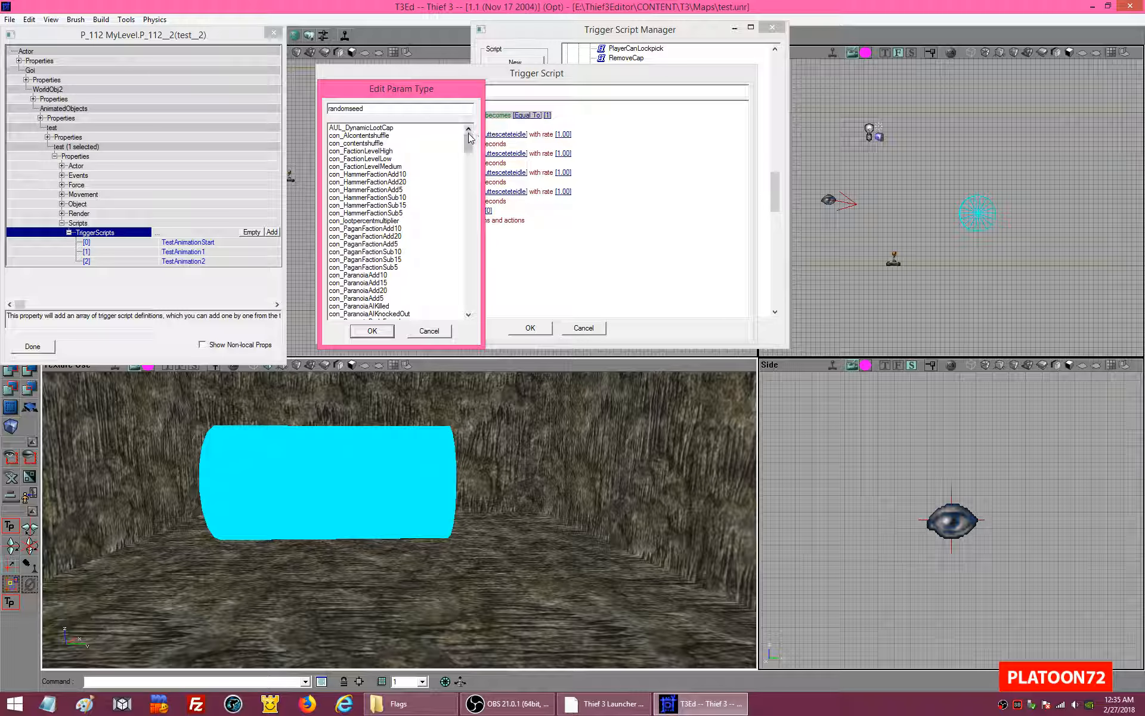
left_click_drag(469, 137, 470, 181)
left_click(376, 159)
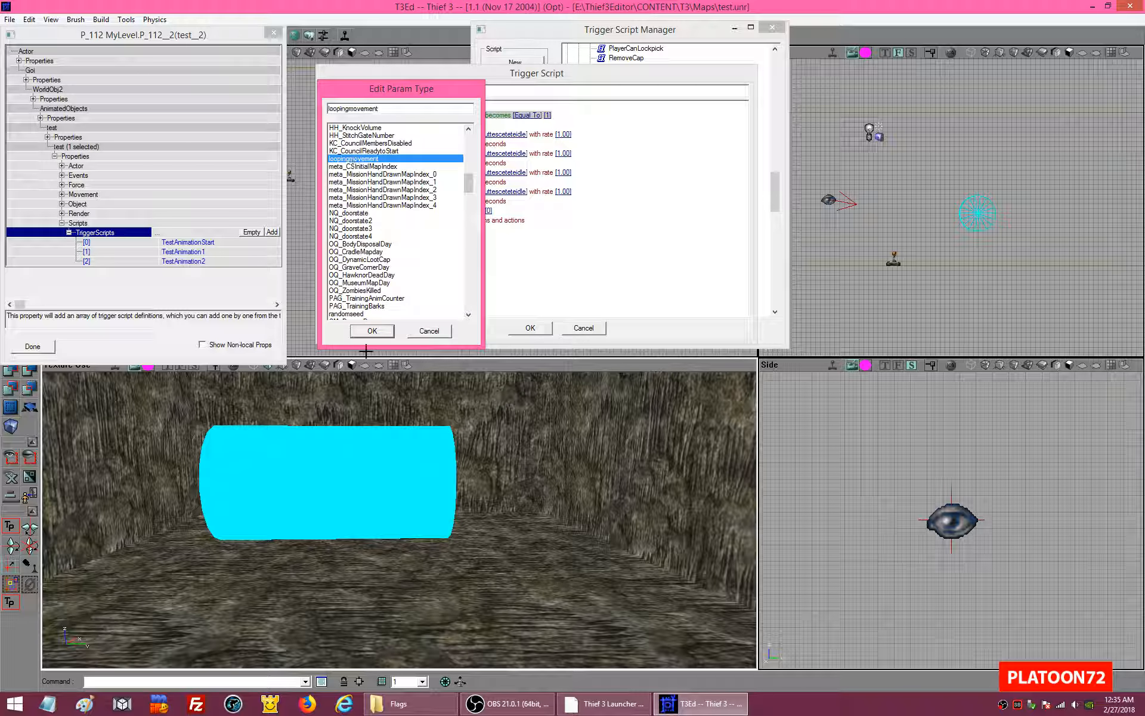
left_click(371, 331)
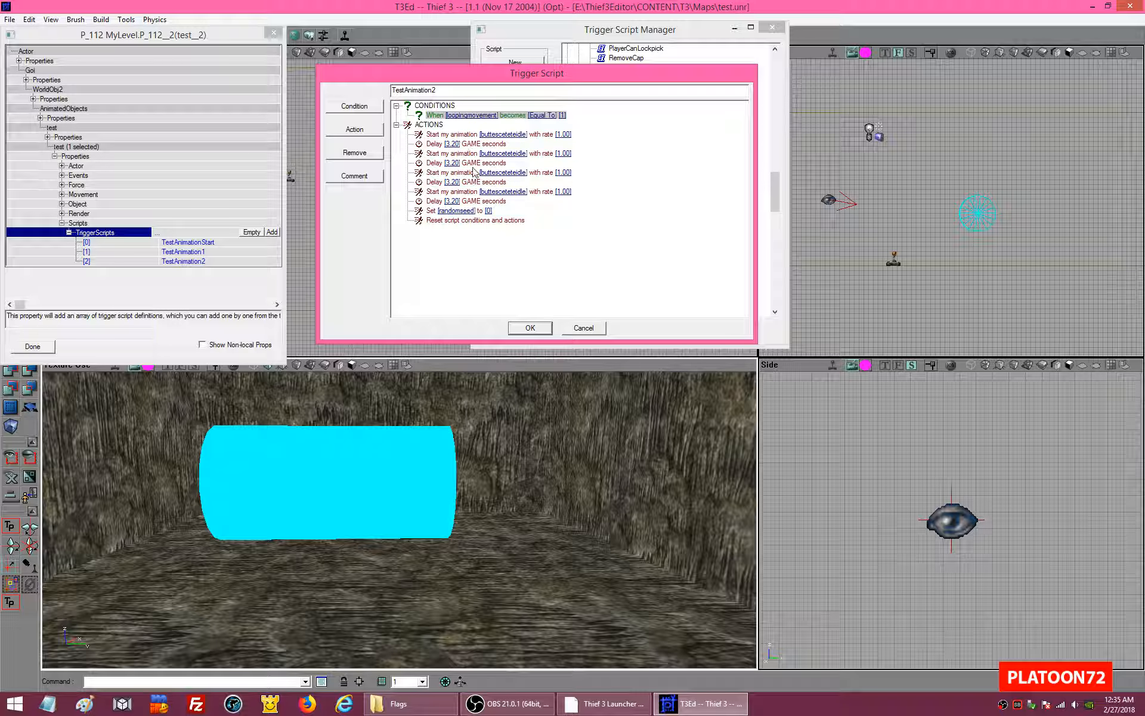
Step: Change the variable in TestAnimation2's Set action to loopingmovement and accept the edited script
left_click(456, 211)
left_click_drag(468, 134, 471, 177)
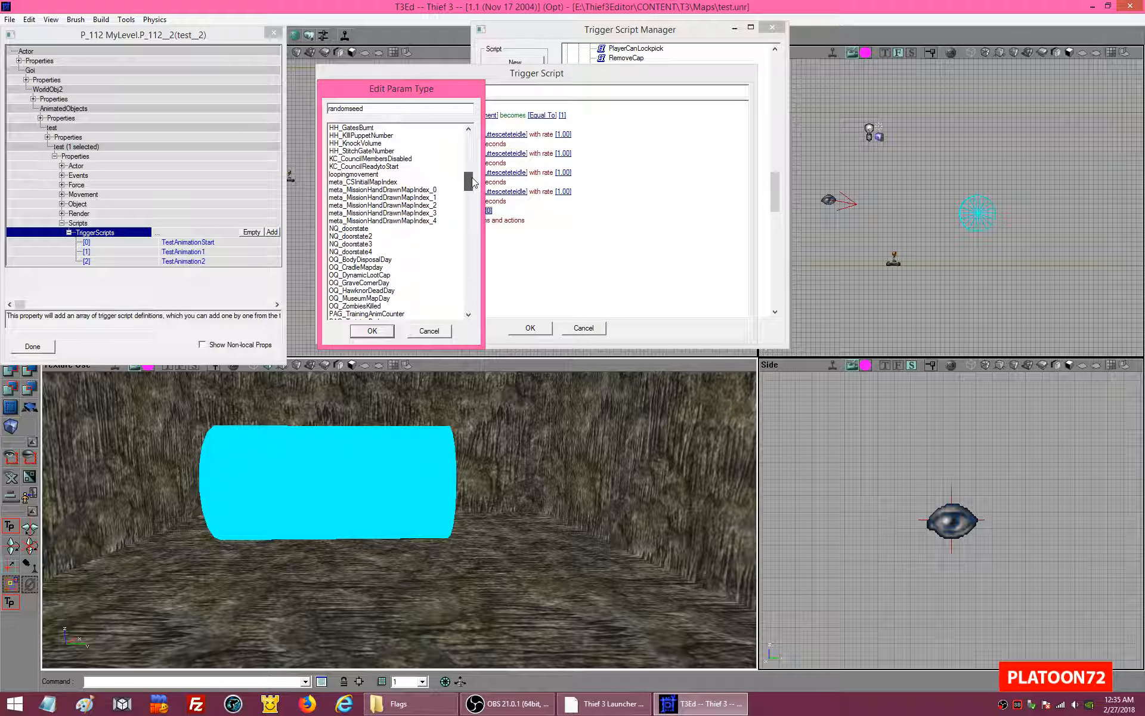
left_click(373, 174)
left_click(372, 331)
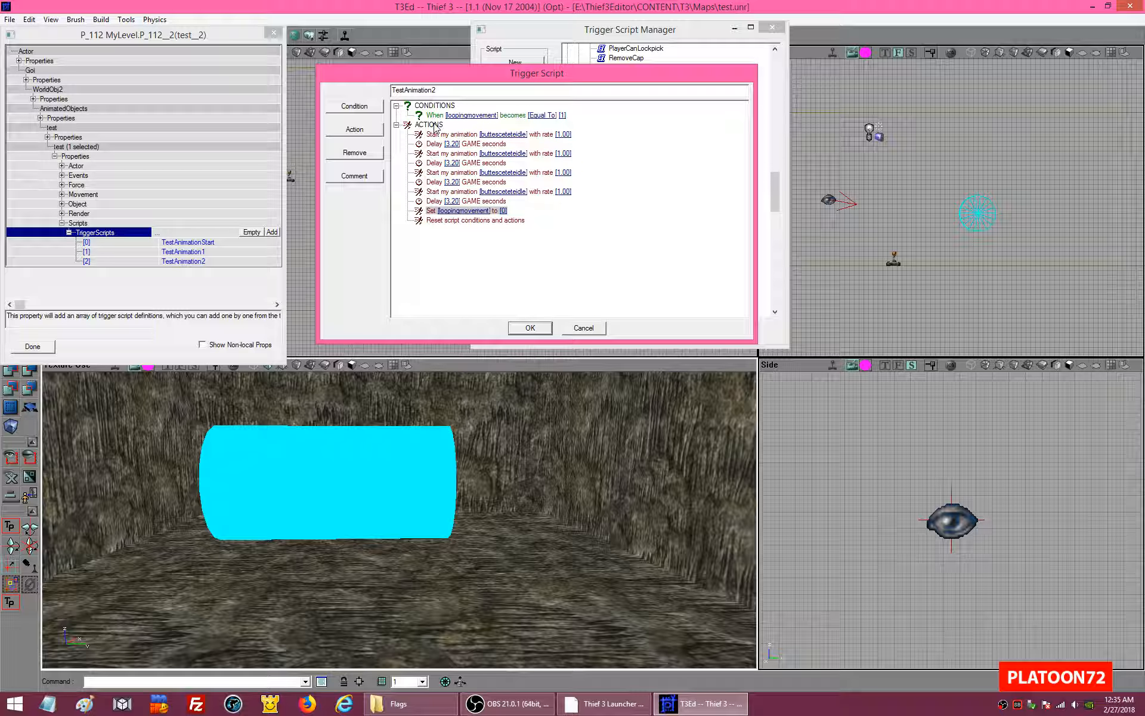
left_click(526, 326)
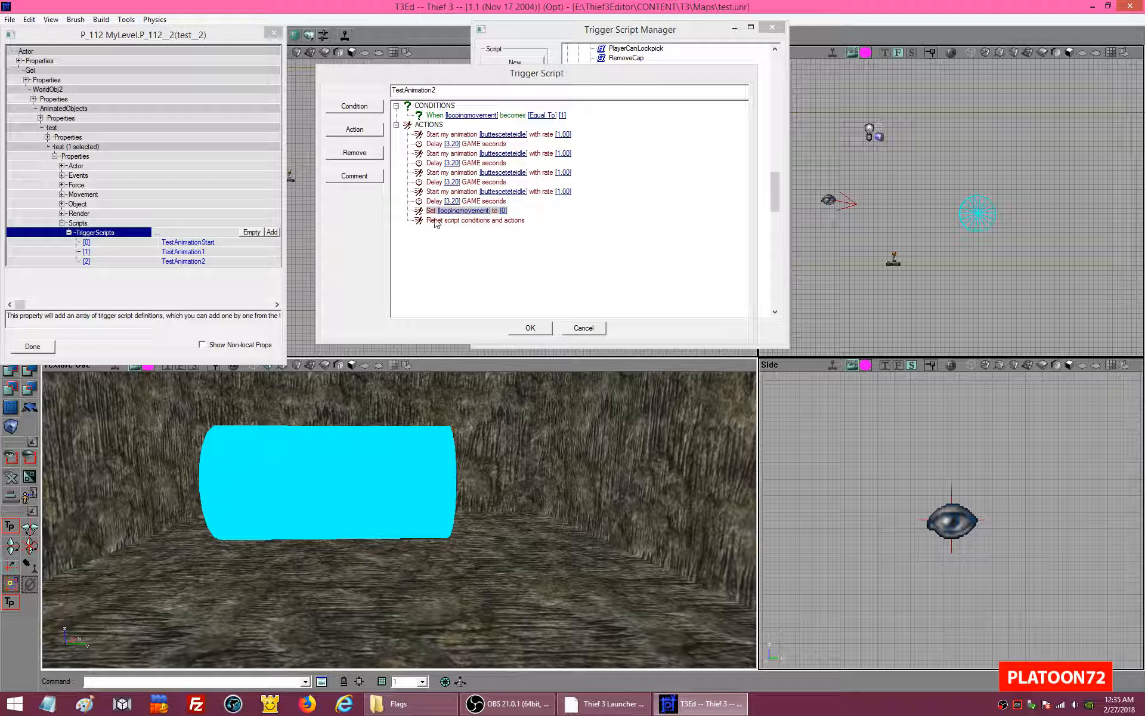
left_click(529, 328)
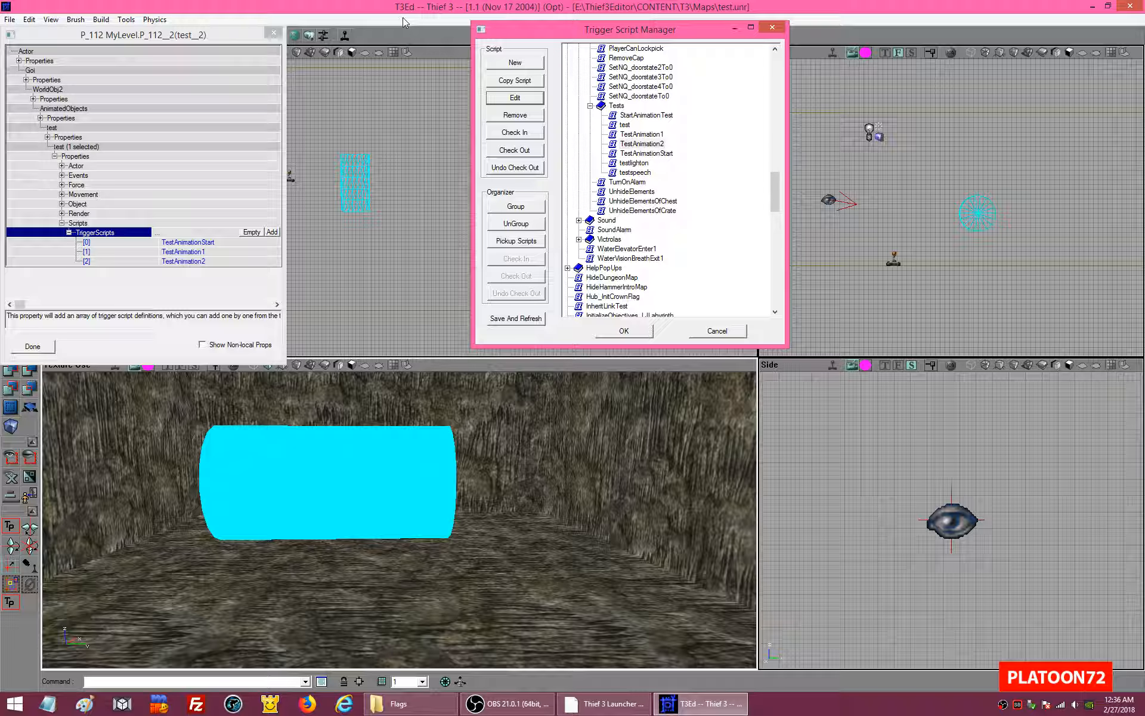
Step: Save the map, then save and refresh the trigger scripts and close the Trigger Script Manager
left_click_drag(197, 42, 289, 91)
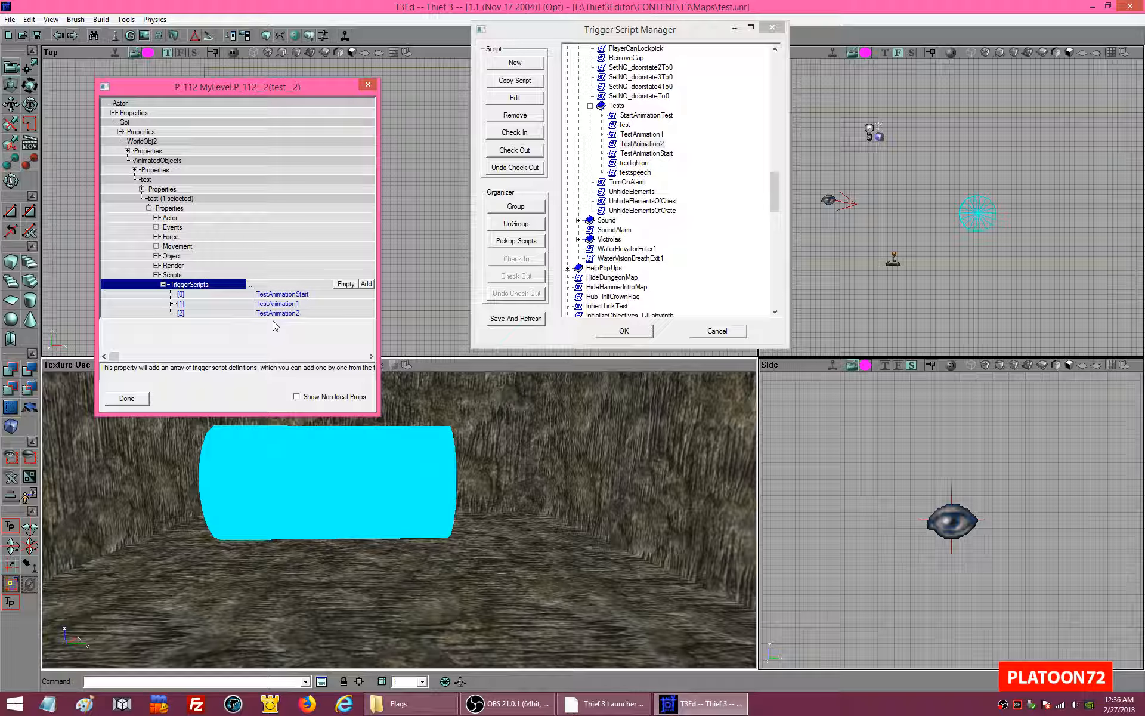
left_click(36, 36)
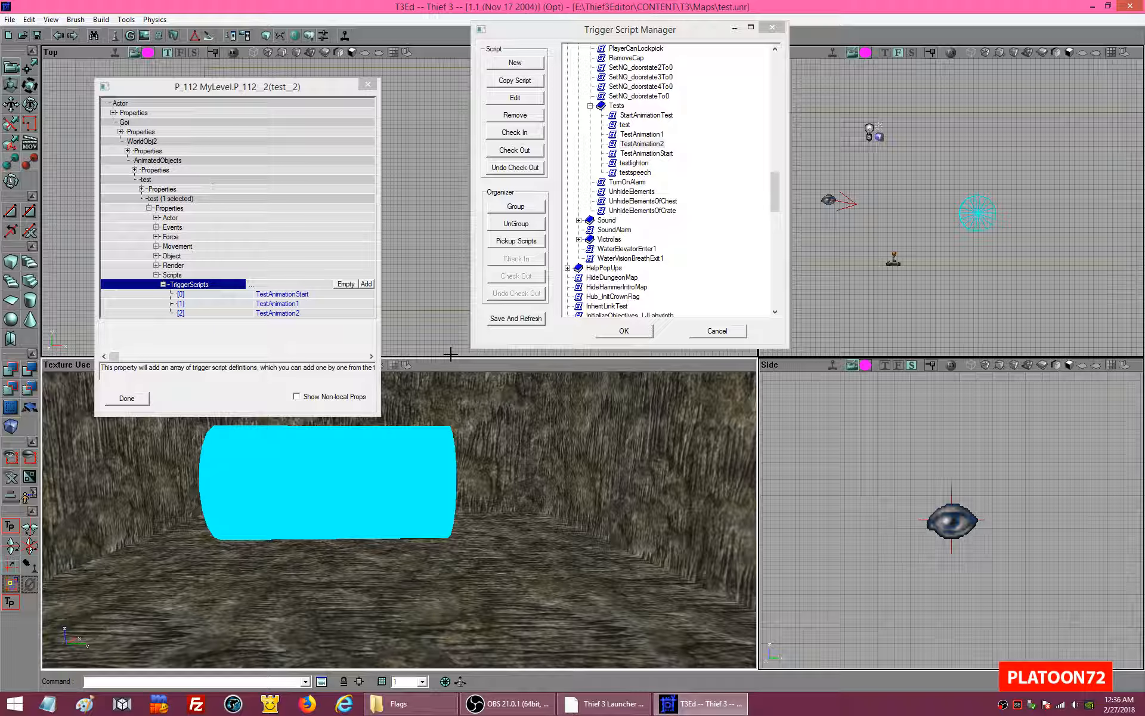
left_click(509, 319)
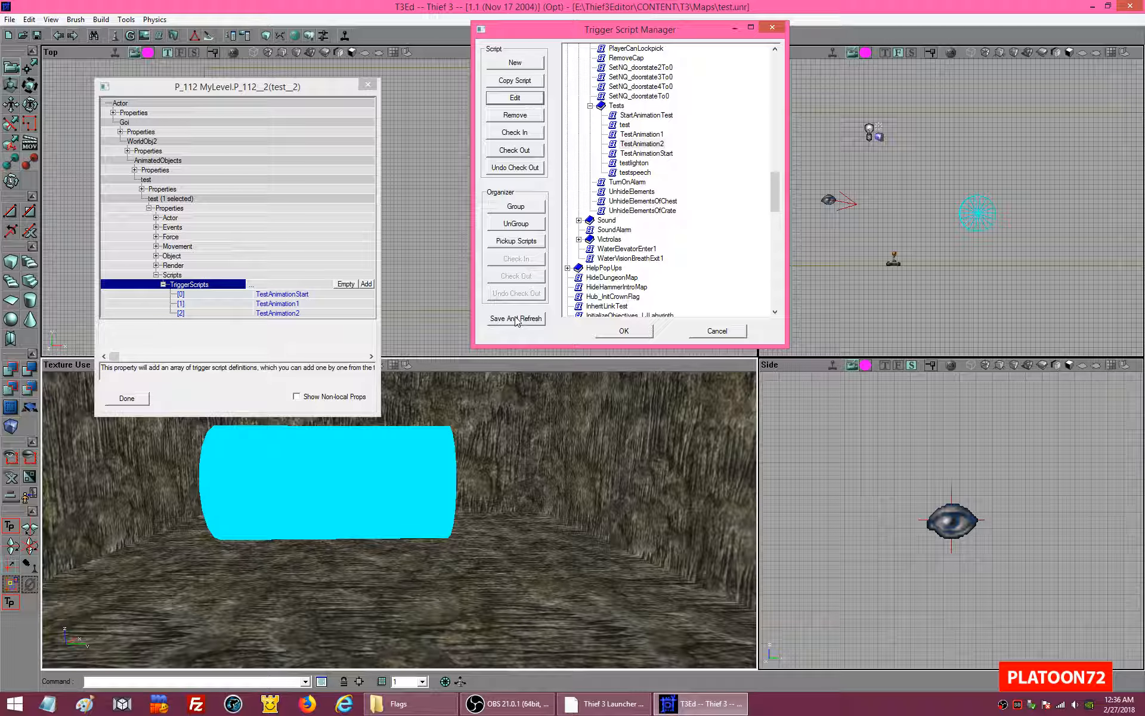
left_click(517, 318)
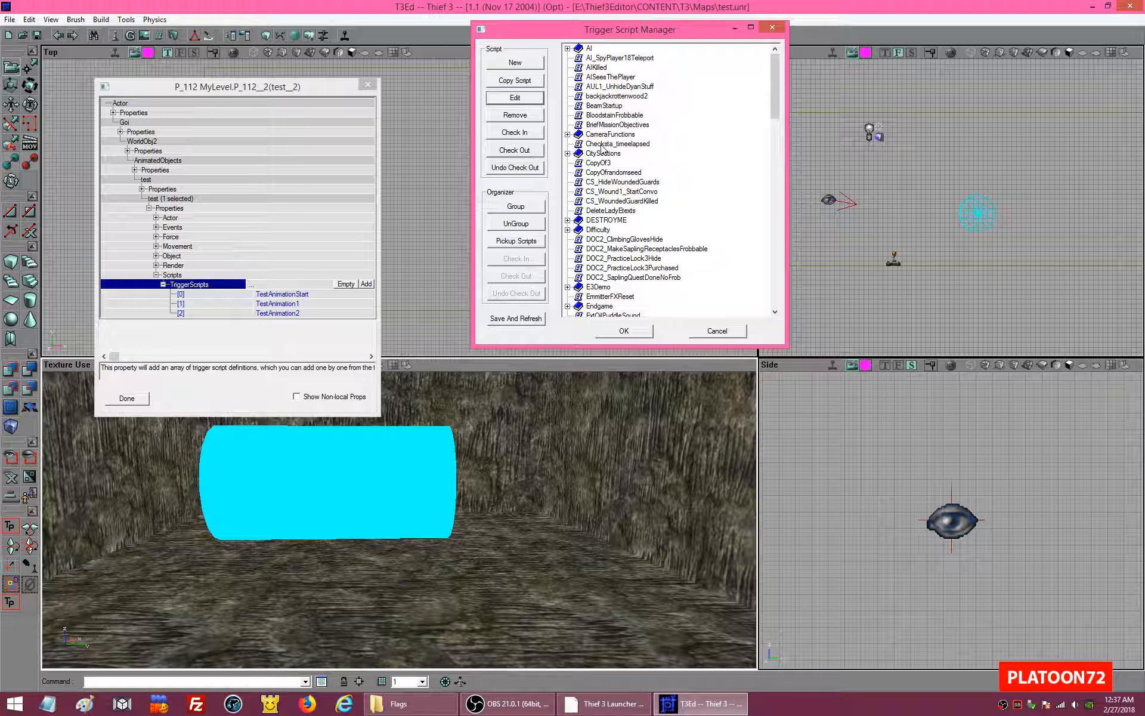
left_click(702, 328)
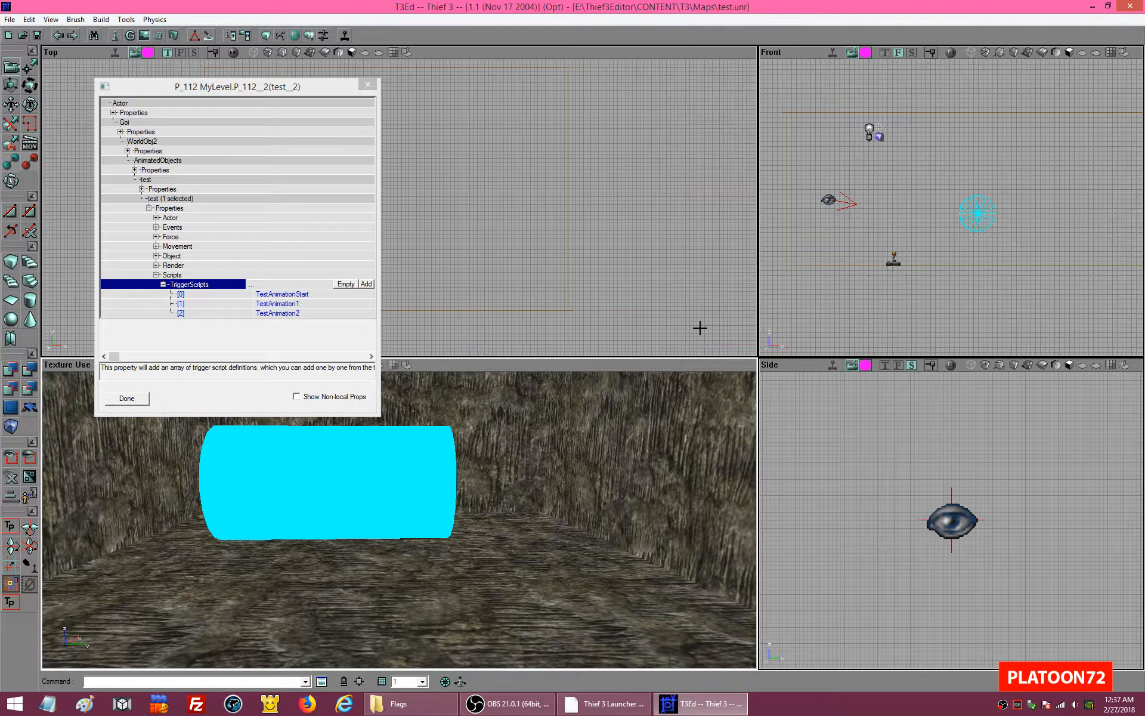
Step: Close the cylinder's properties, save the map again and export the level with Send to Xbox
left_click(126, 398)
left_click(35, 36)
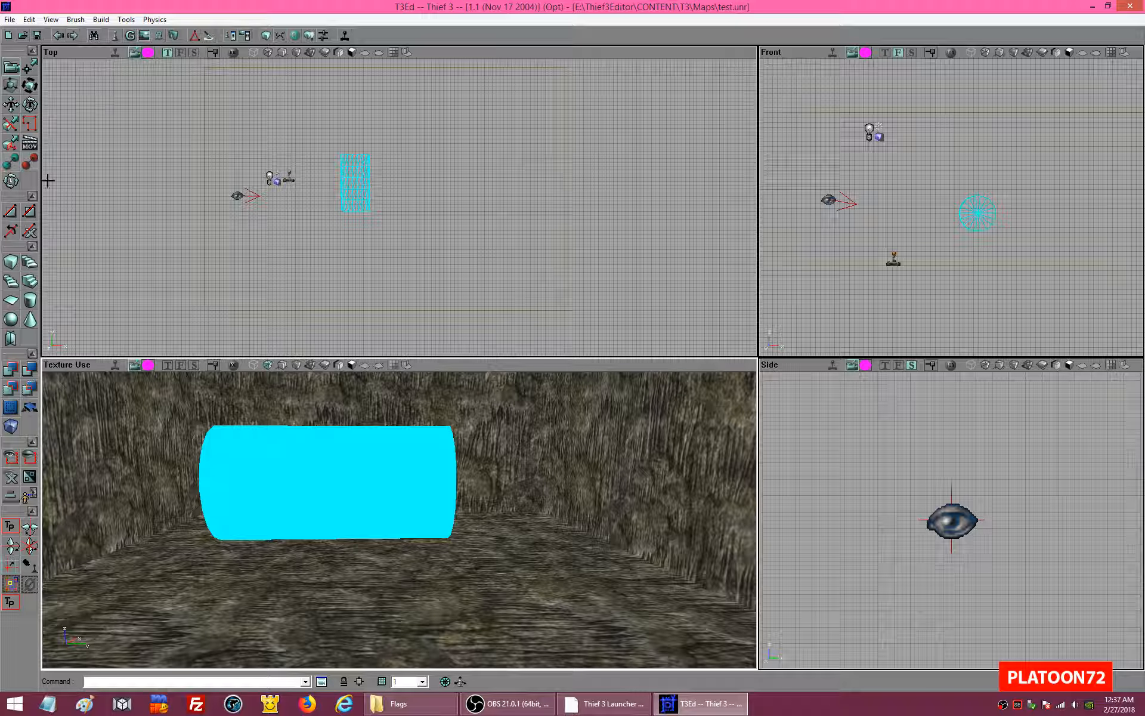
left_click(104, 22)
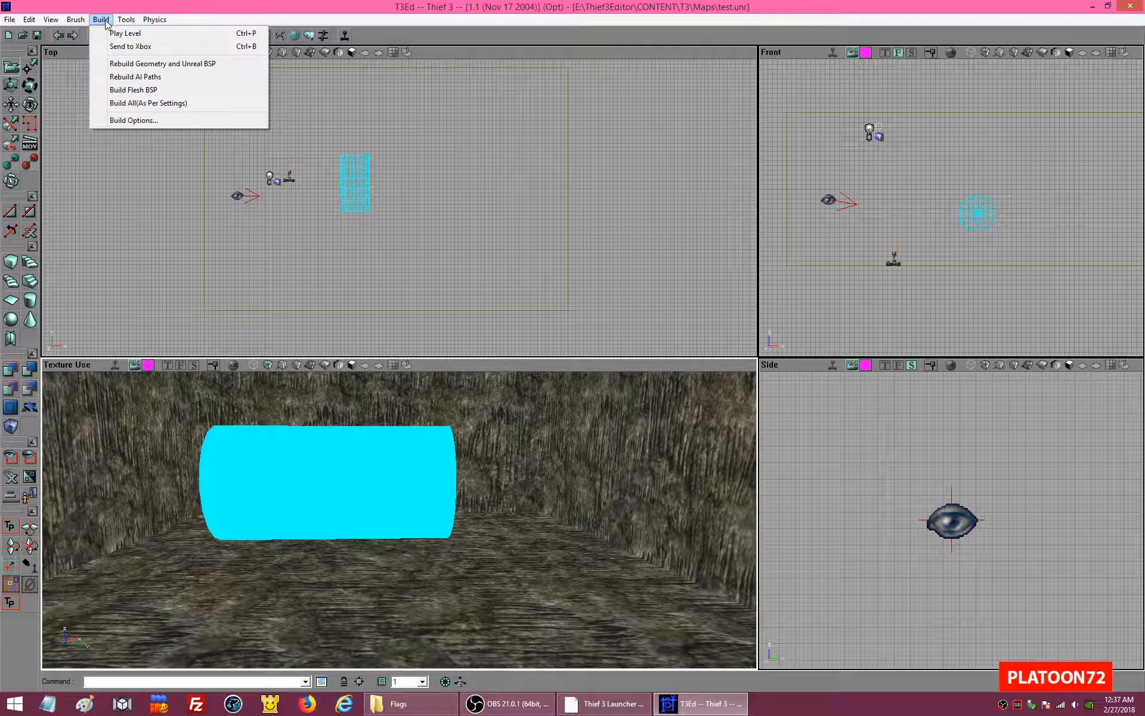
left_click(126, 48)
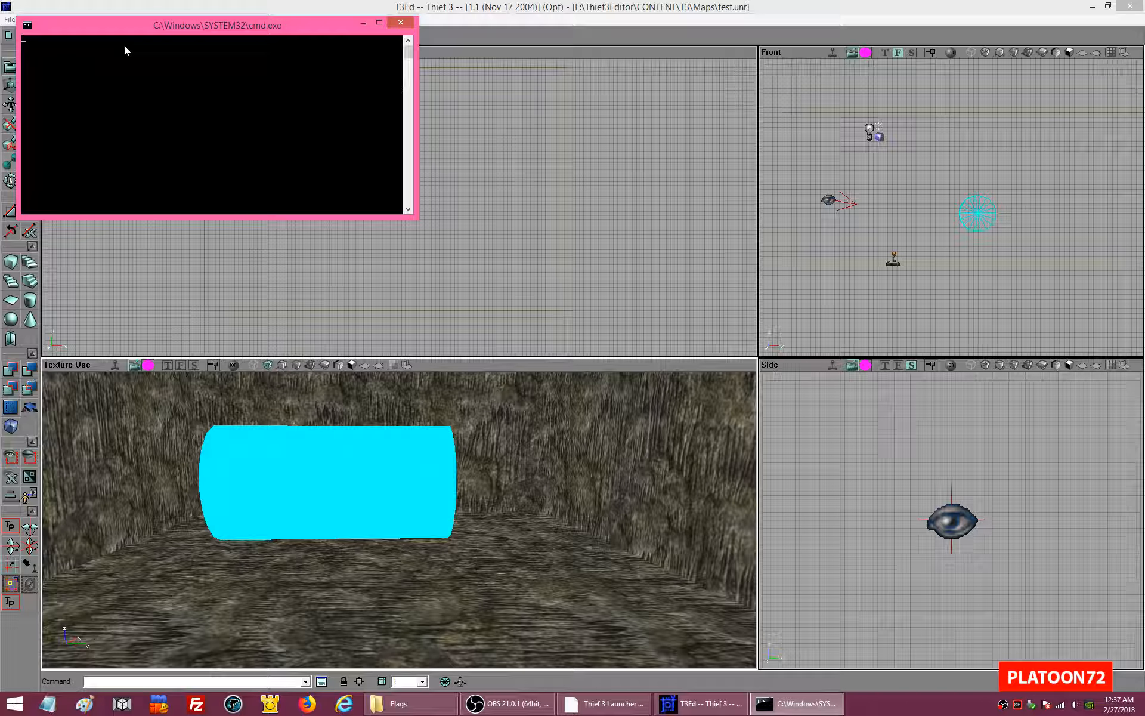